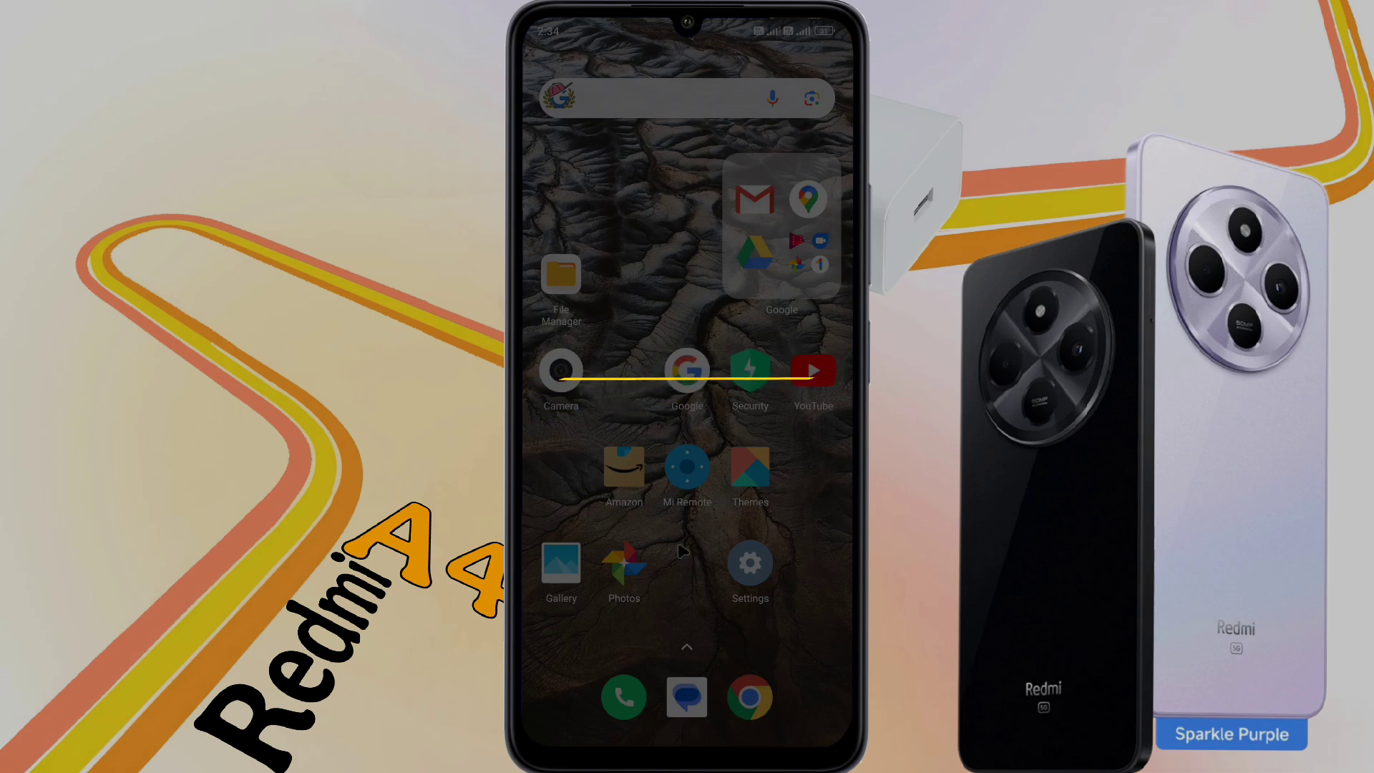
# Step: In Settings, go to Wallpaper & personalization > Notification effects
pyautogui.click(760, 565)
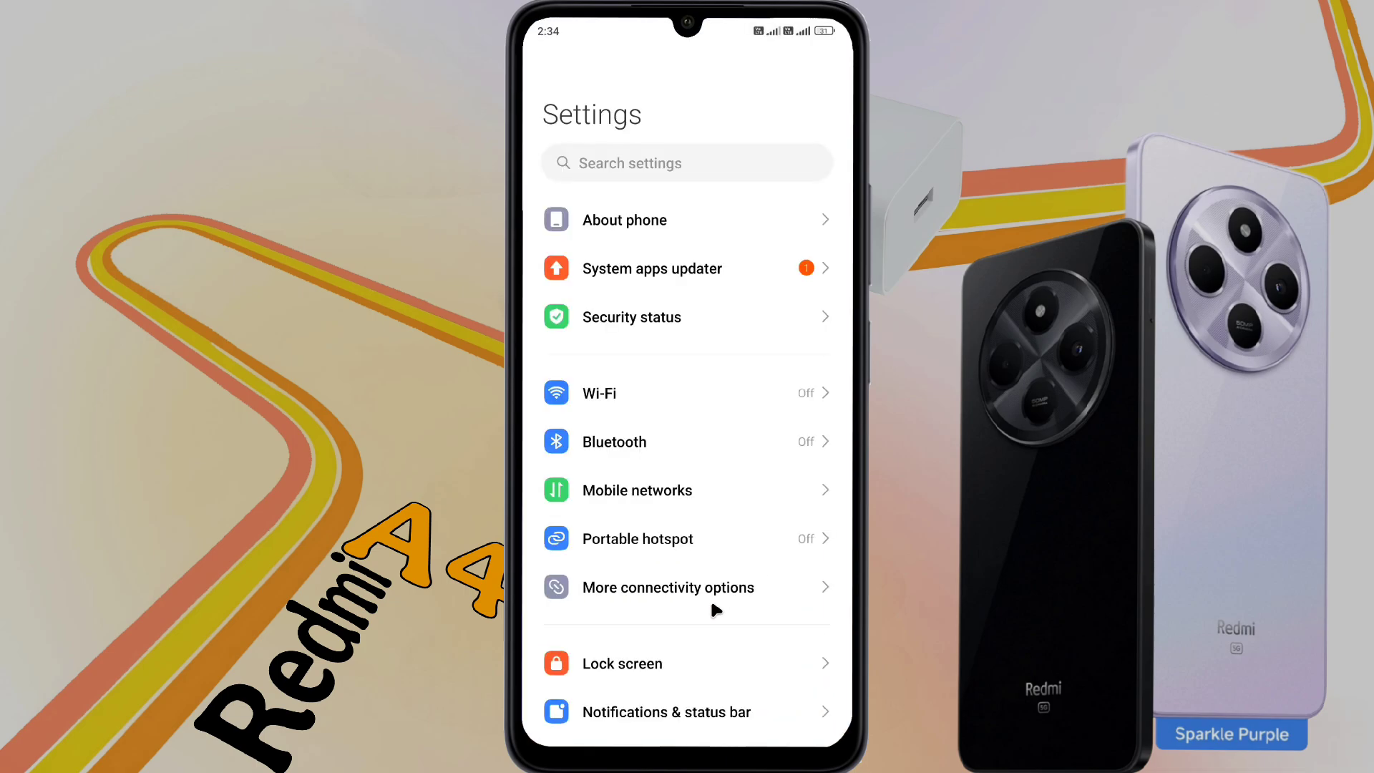
pyautogui.moveTo(714, 604); pyautogui.dragTo(714, 329)
pyautogui.click(684, 572)
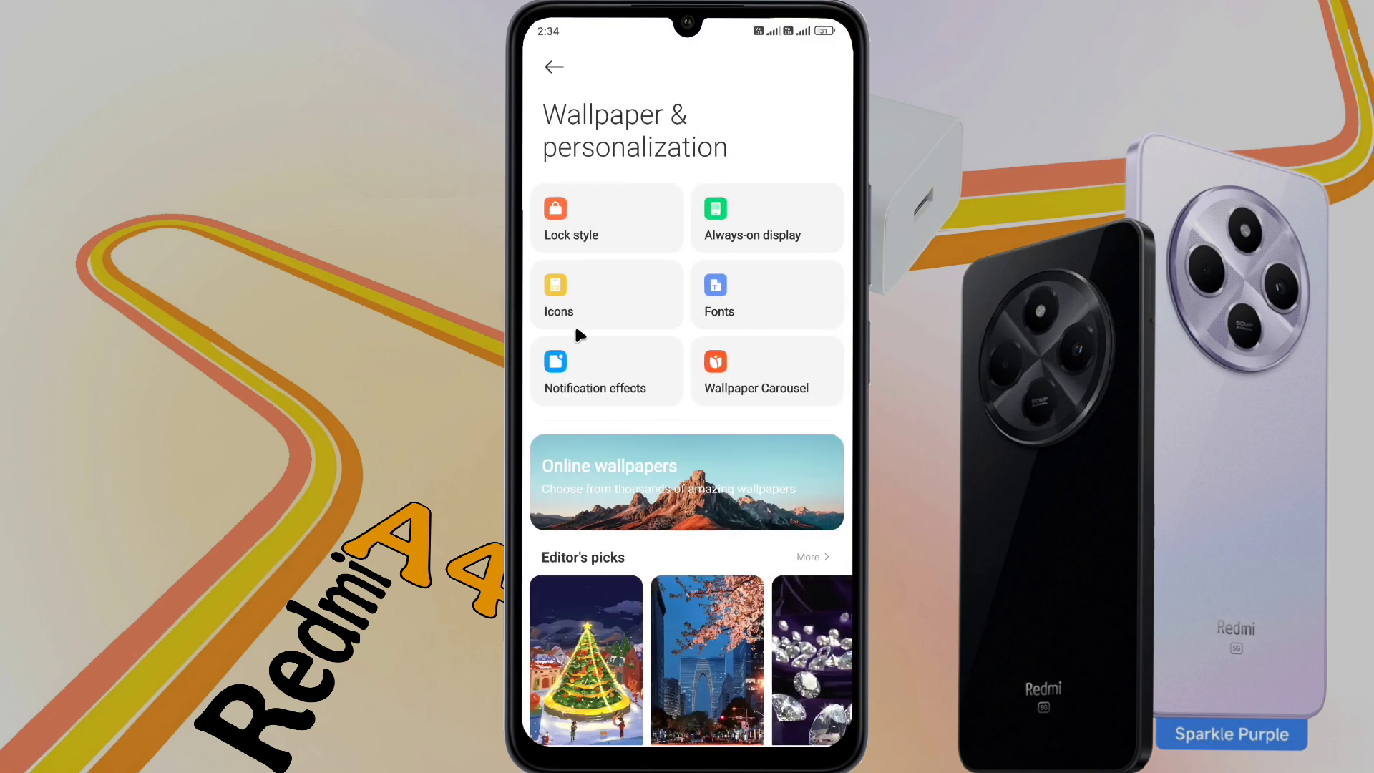
pyautogui.click(592, 384)
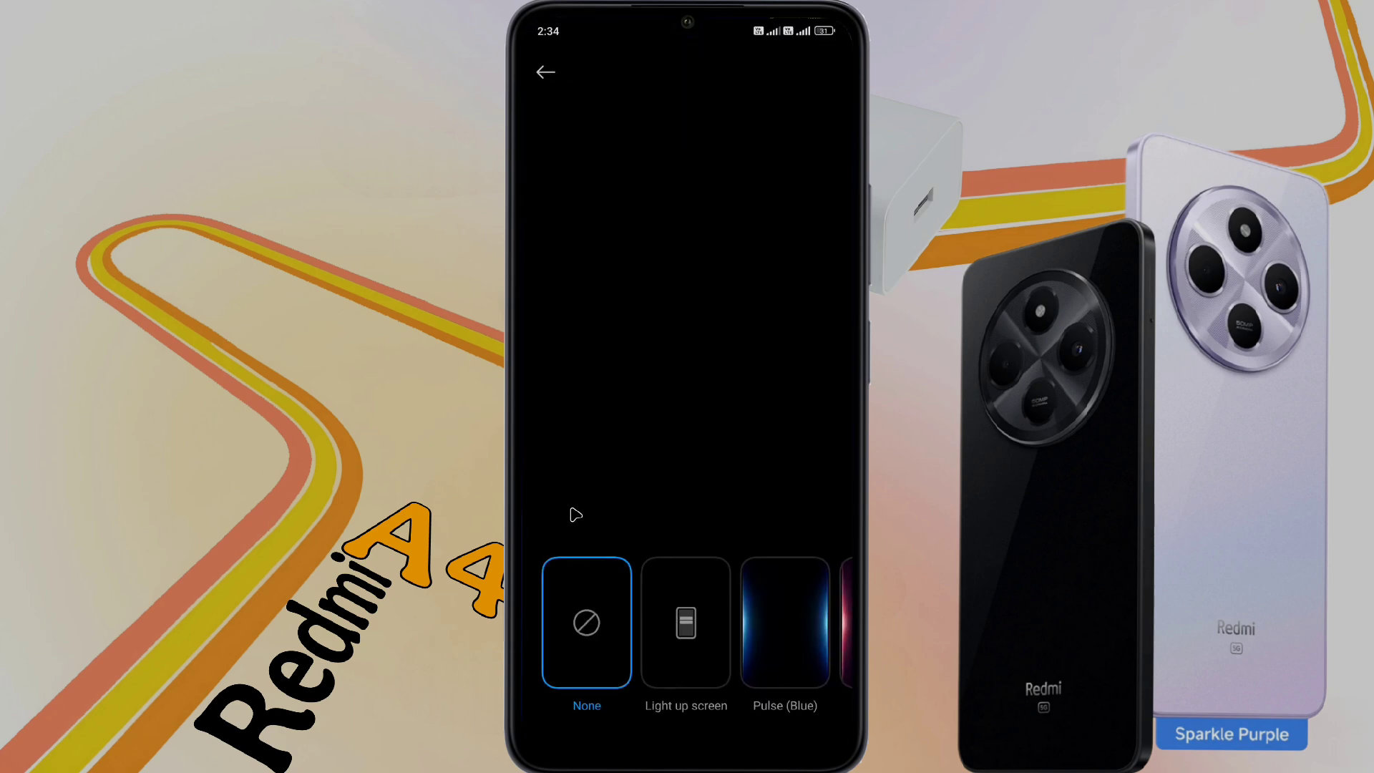
# Step: Preview Light up screen, Pulse (Blue) and Starlight, then select Pulse (Red) as the effect
pyautogui.click(682, 588)
pyautogui.click(776, 620)
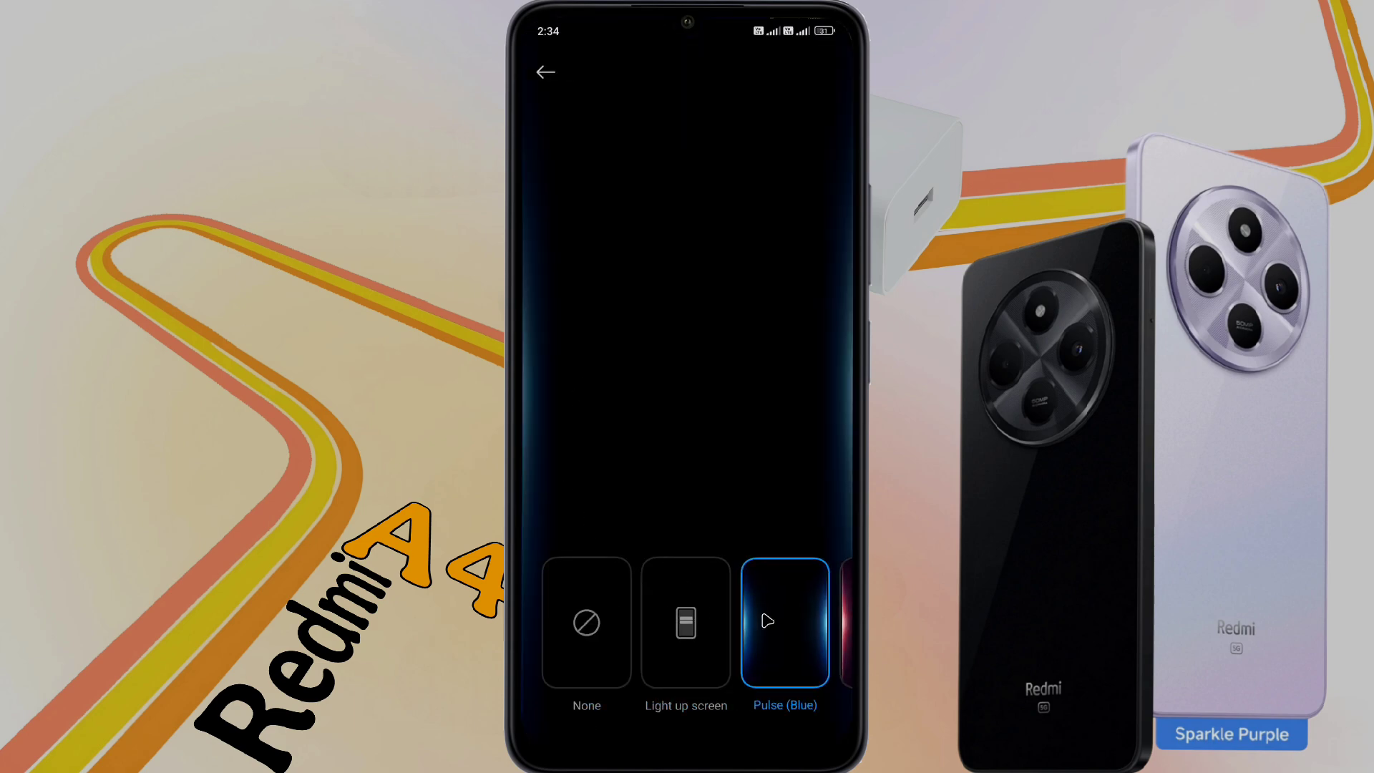
pyautogui.click(807, 621)
pyautogui.click(808, 621)
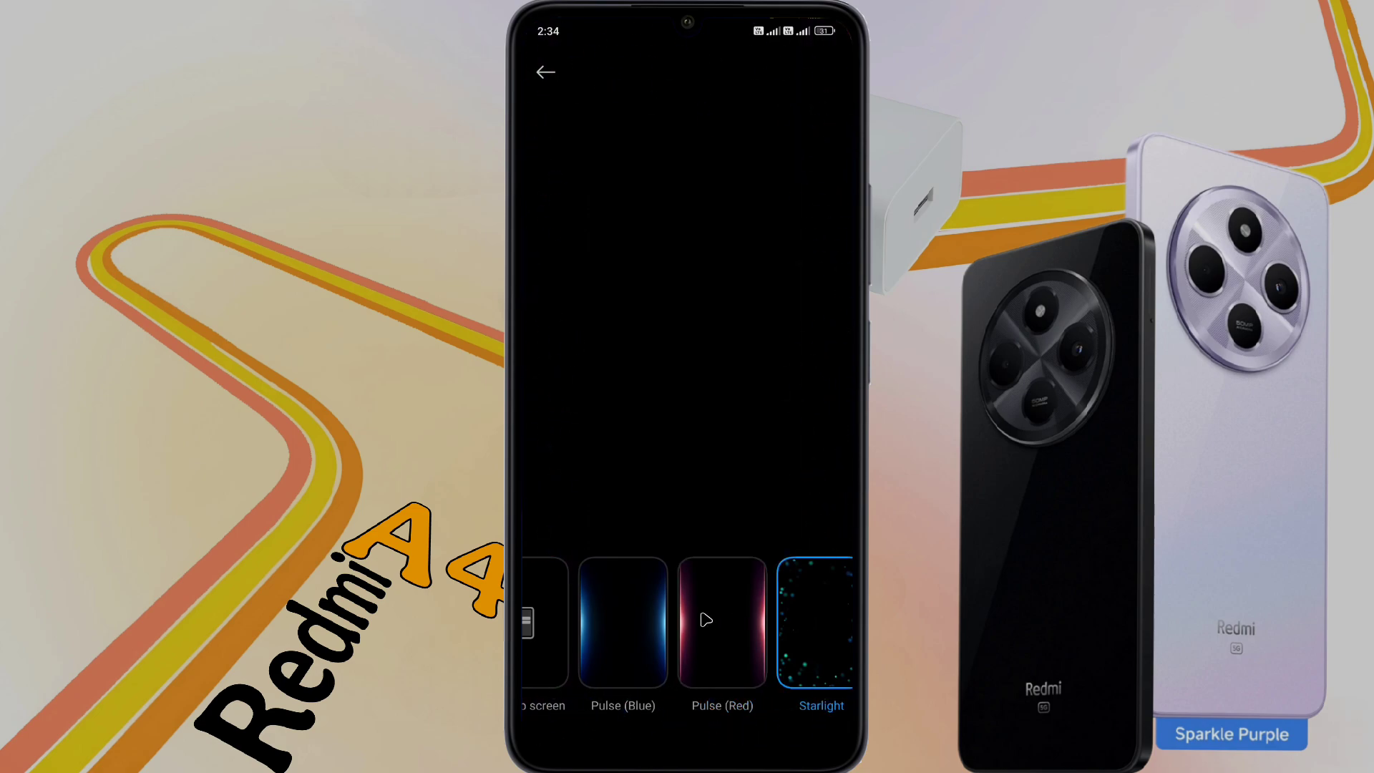
pyautogui.click(688, 631)
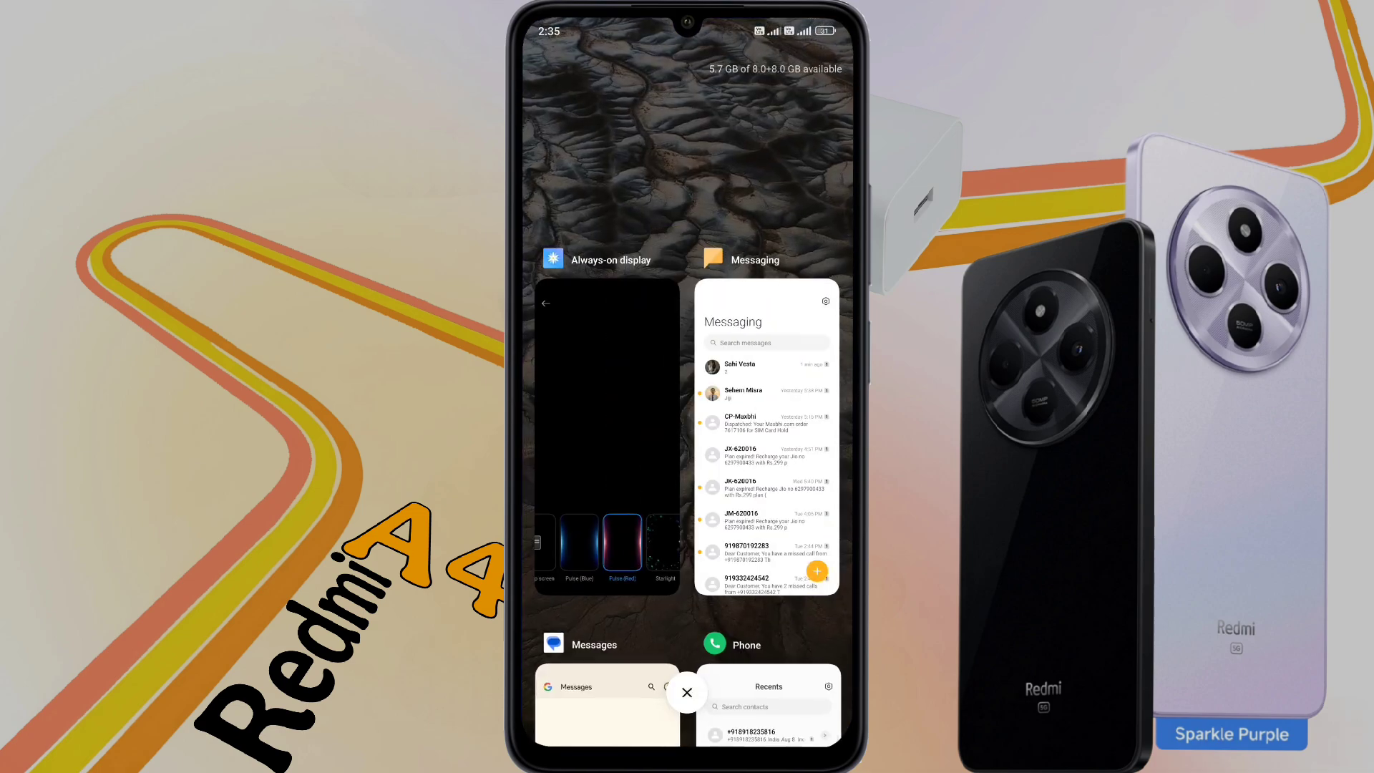
# Step: Clear the recent apps overview and return to the home screen
pyautogui.hscroll(-3, 689, 623)
pyautogui.click(586, 622)
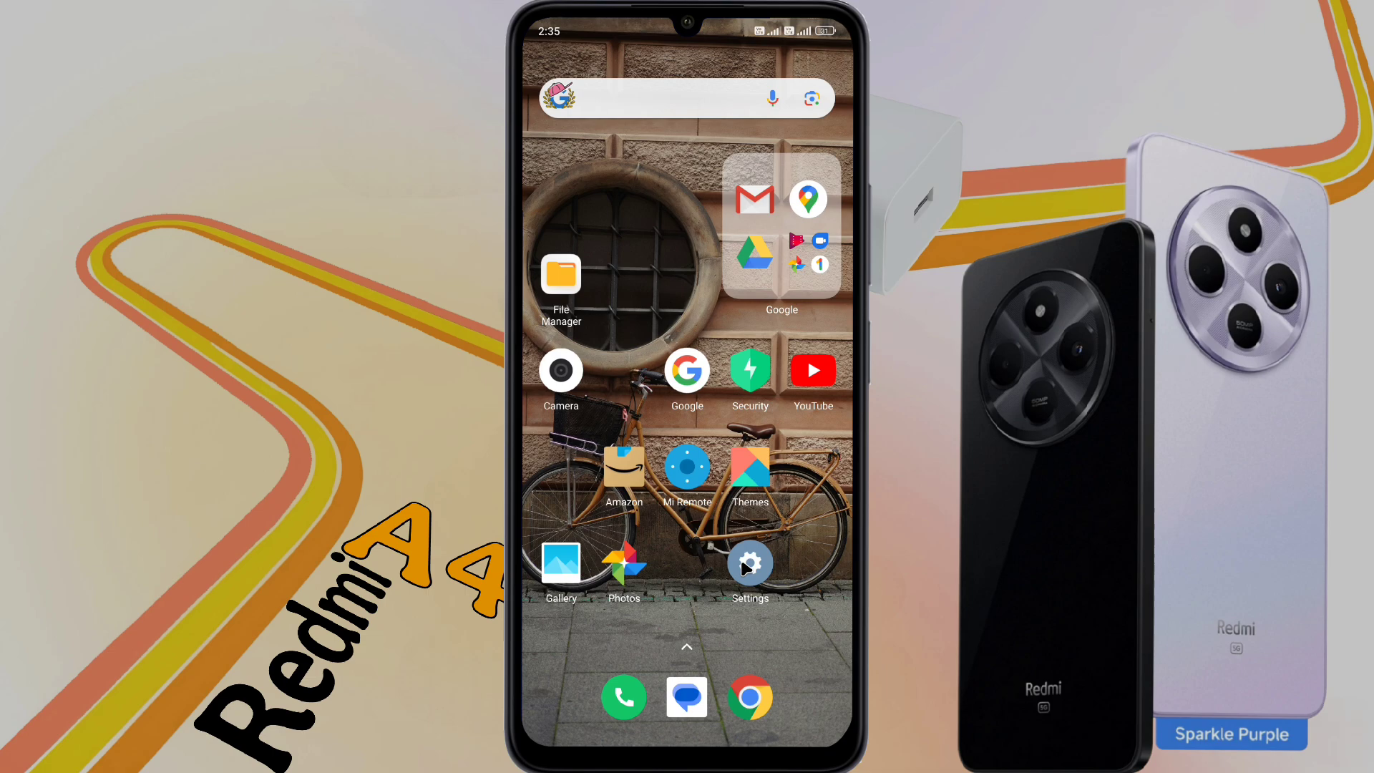
# Step: Reopen Settings and go to Additional settings > Accessibility > Hearing, where Beam for notifications is listed
pyautogui.click(748, 564)
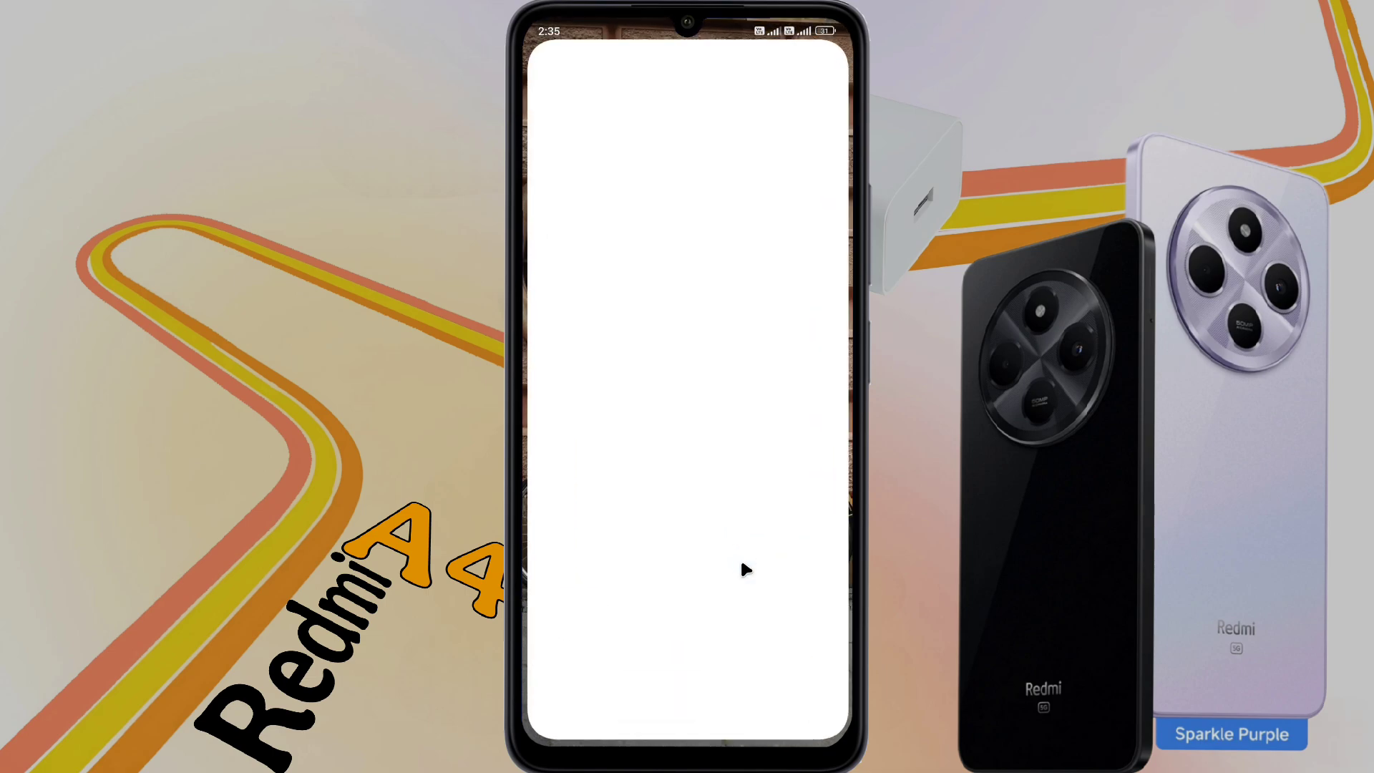
pyautogui.scroll(-10, 744, 568)
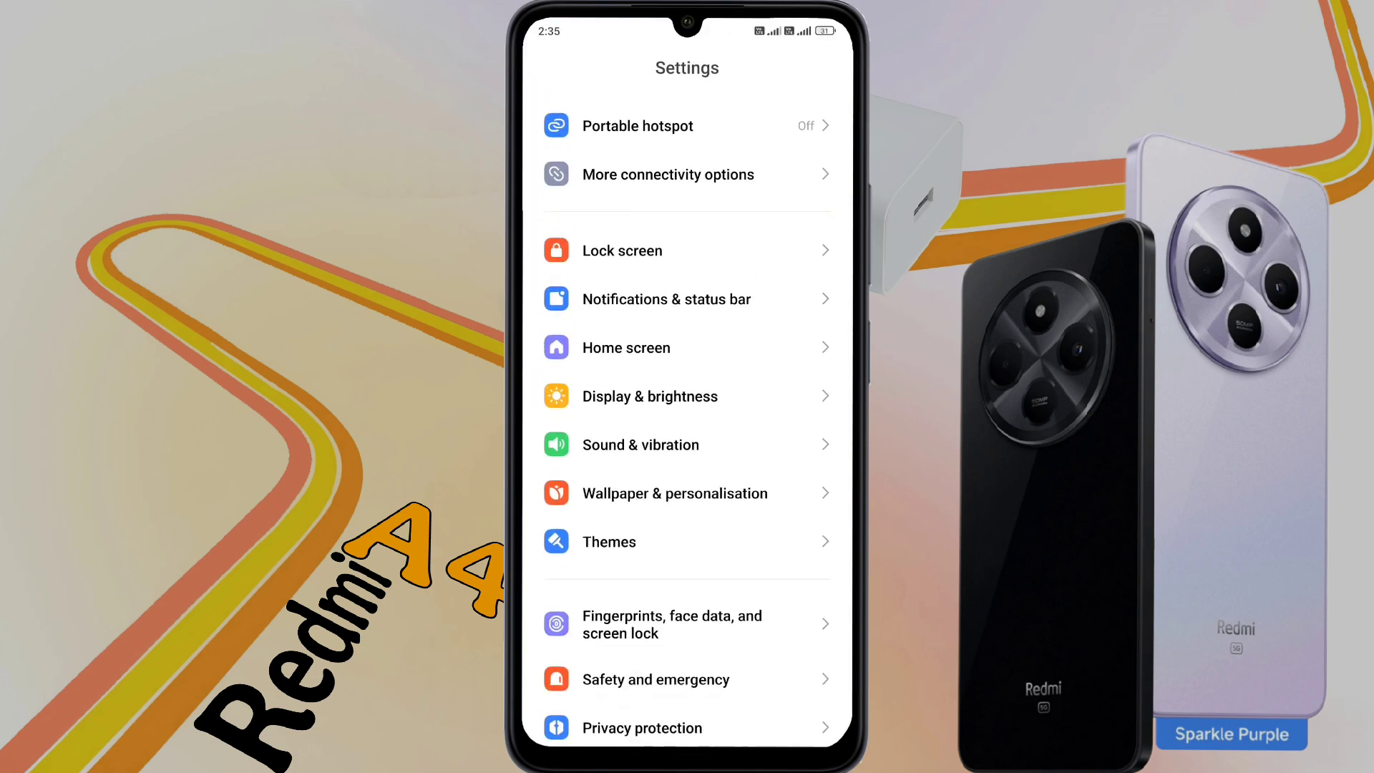
pyautogui.scroll(-4, 617, 475)
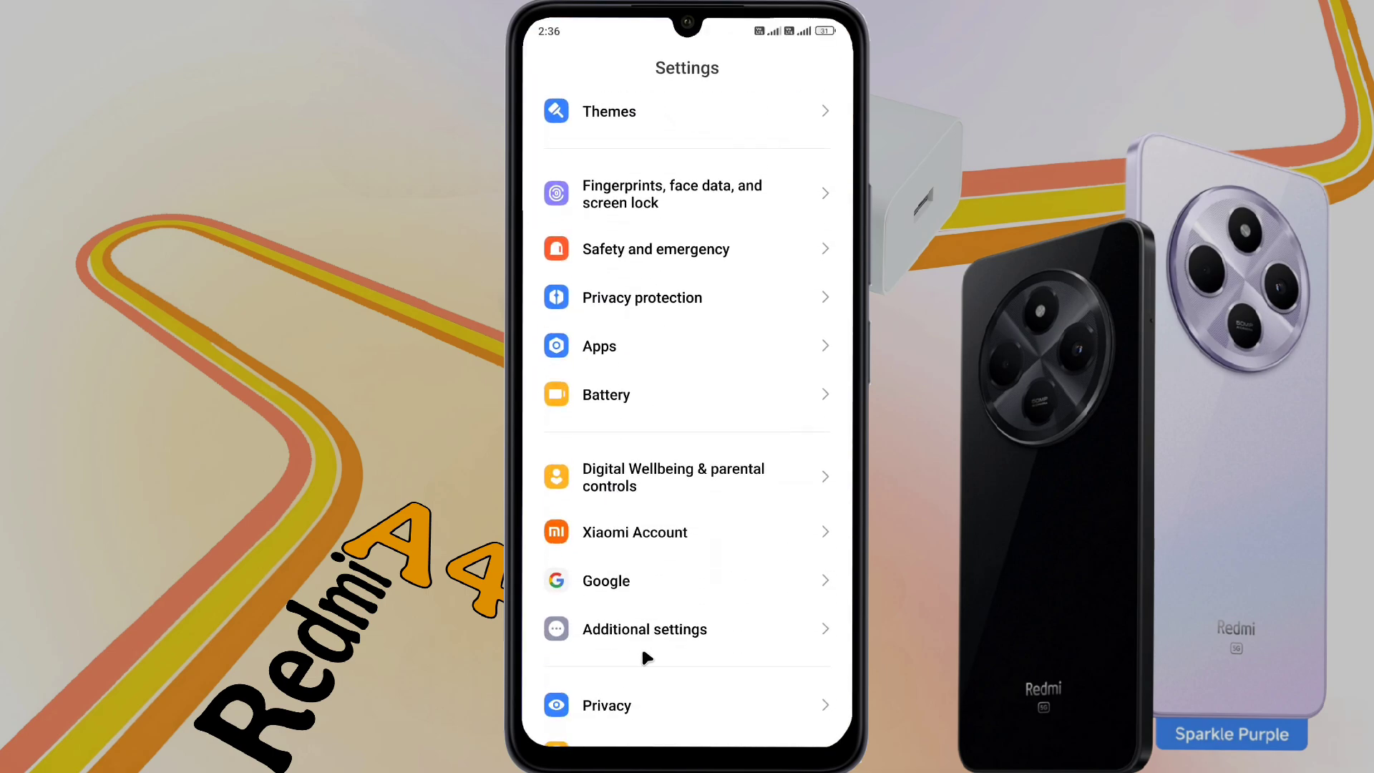
pyautogui.click(690, 633)
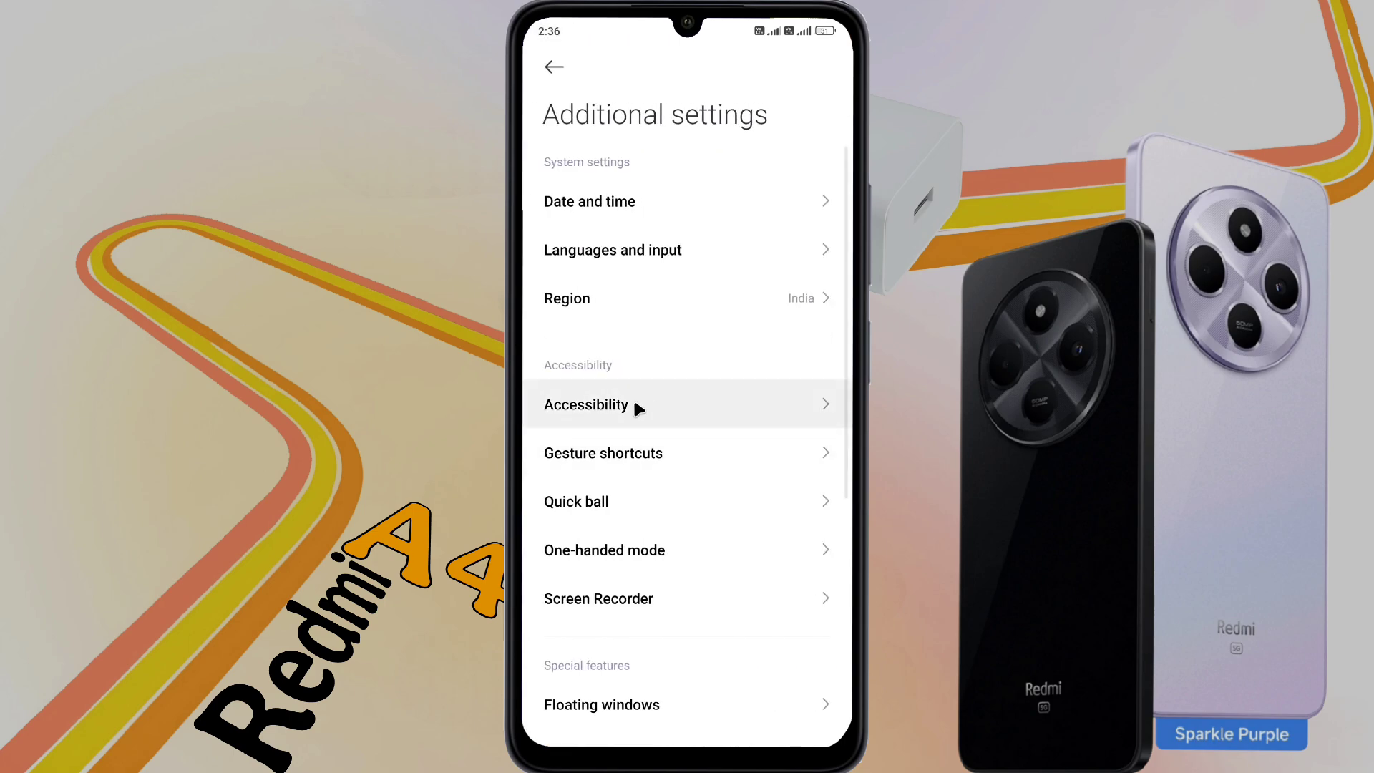
pyautogui.click(654, 401)
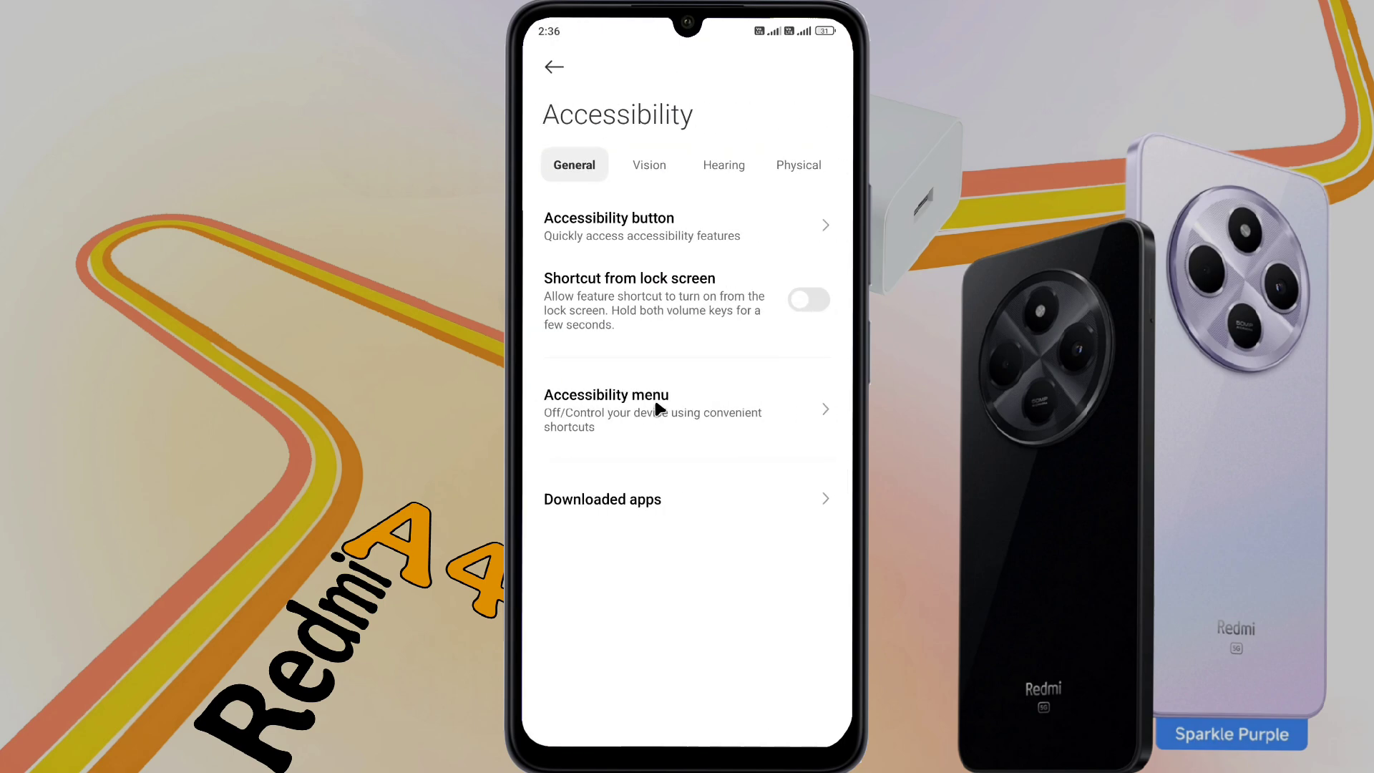
pyautogui.click(721, 167)
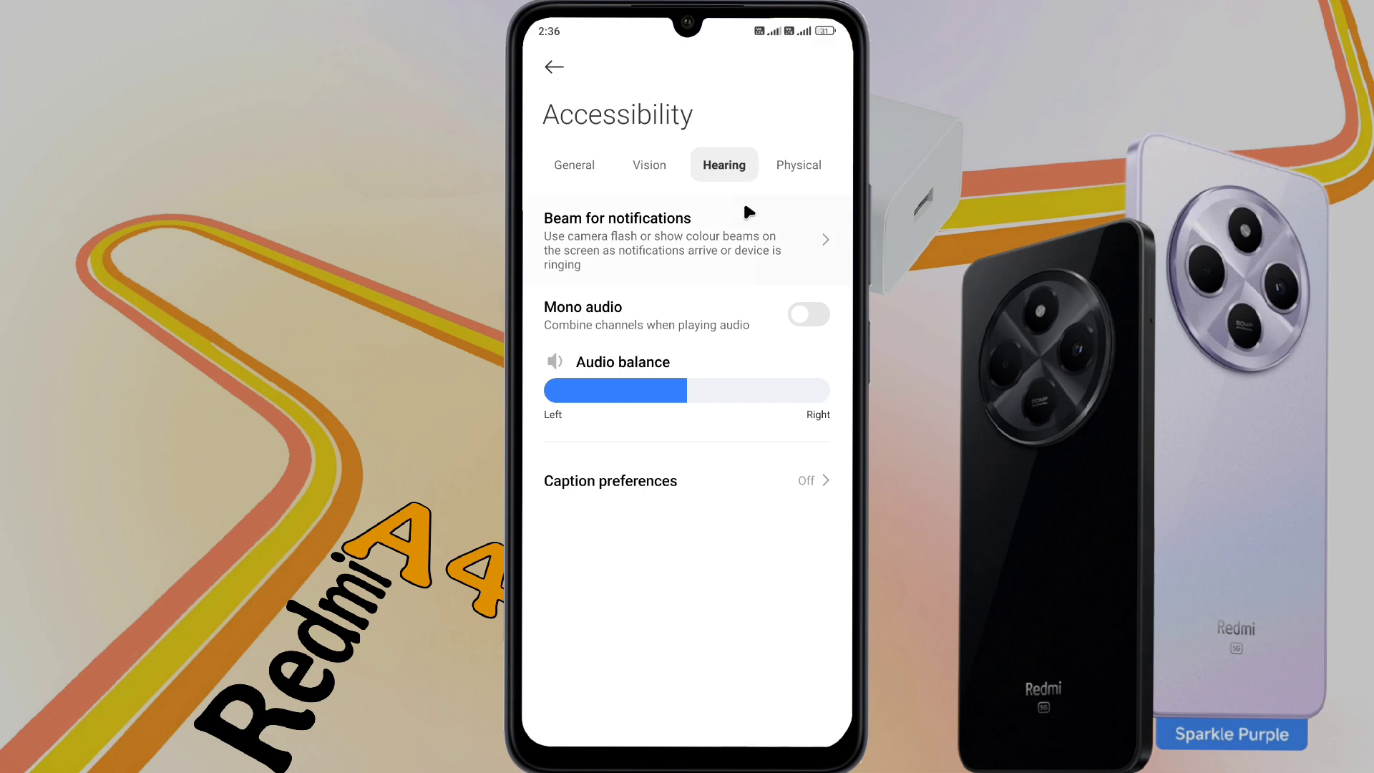
pyautogui.click(626, 216)
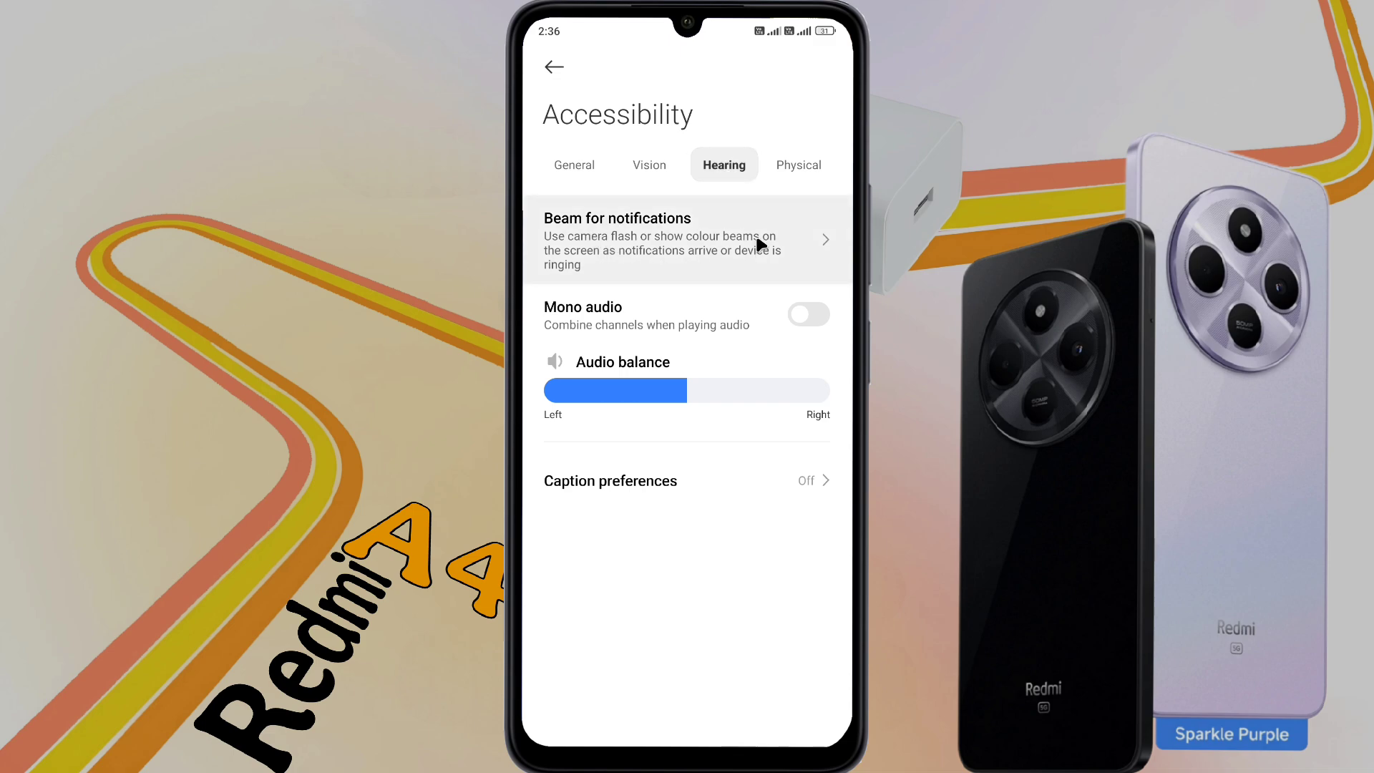
# Step: Set Beam for notifications to a Yellow screen beam, preview it, and turn Camera flash on
pyautogui.click(690, 236)
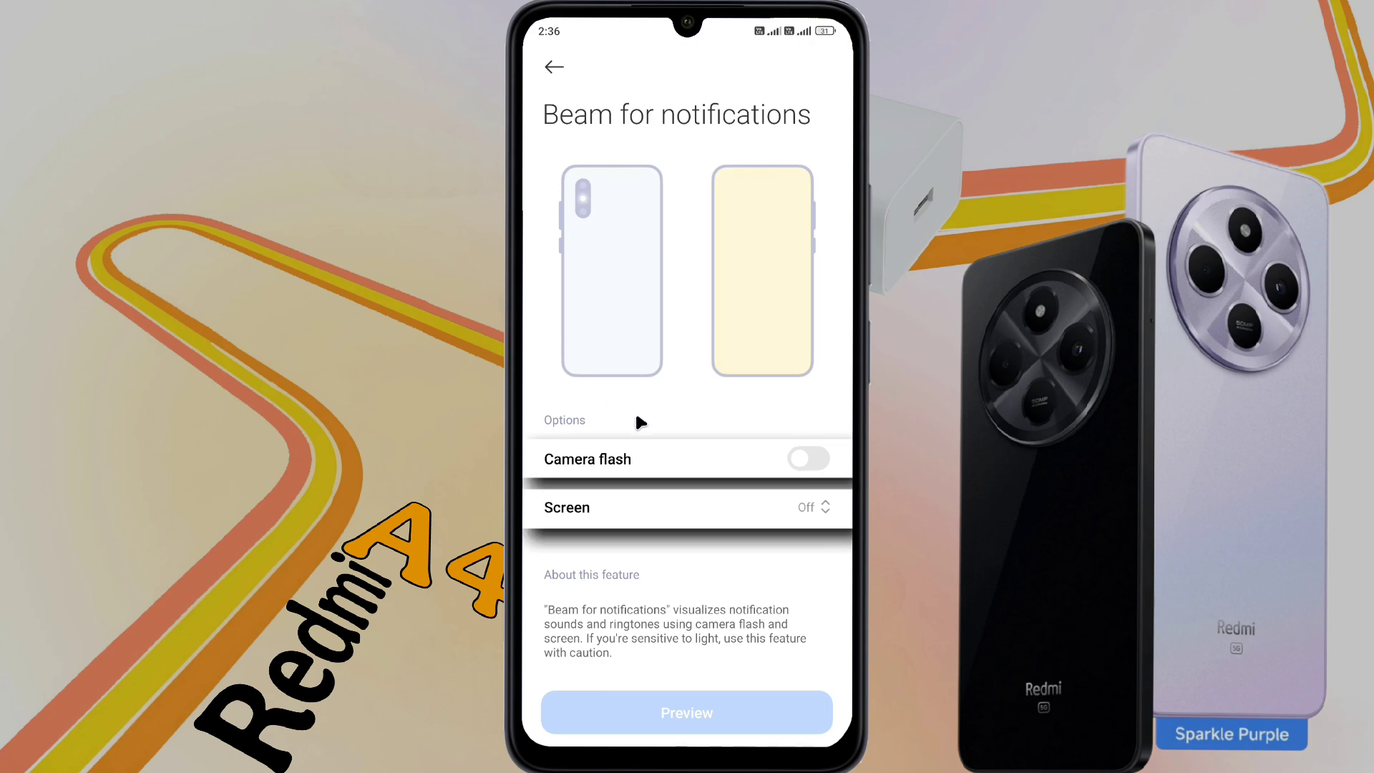
pyautogui.click(807, 460)
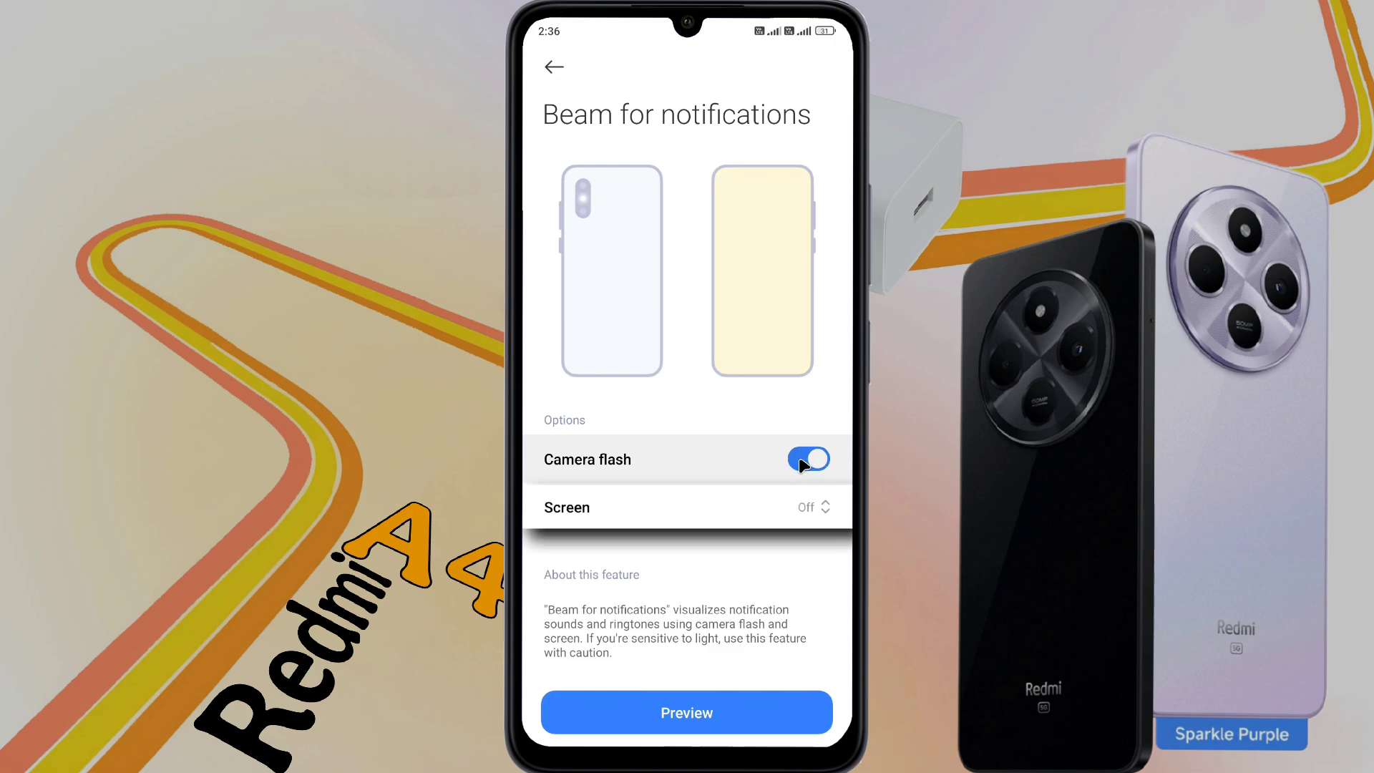
pyautogui.click(803, 460)
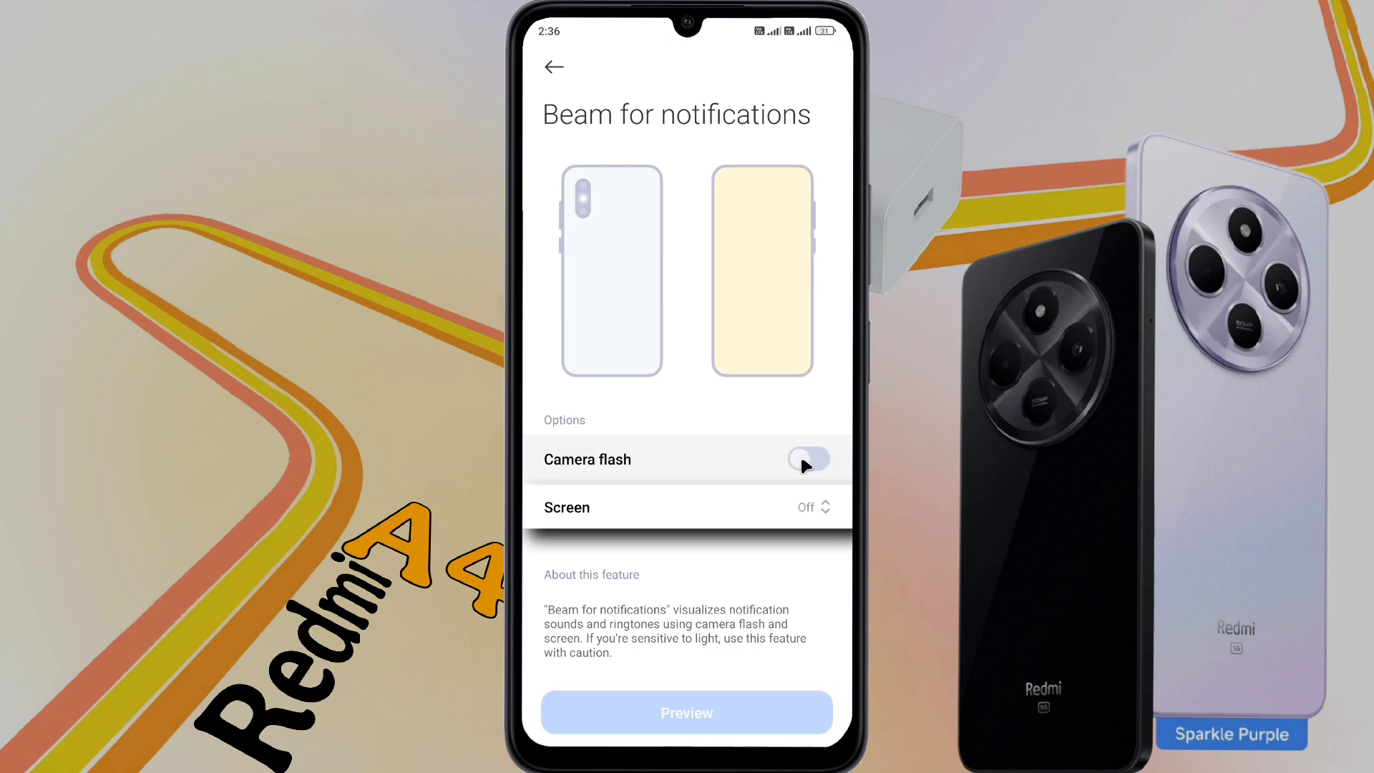
pyautogui.click(737, 508)
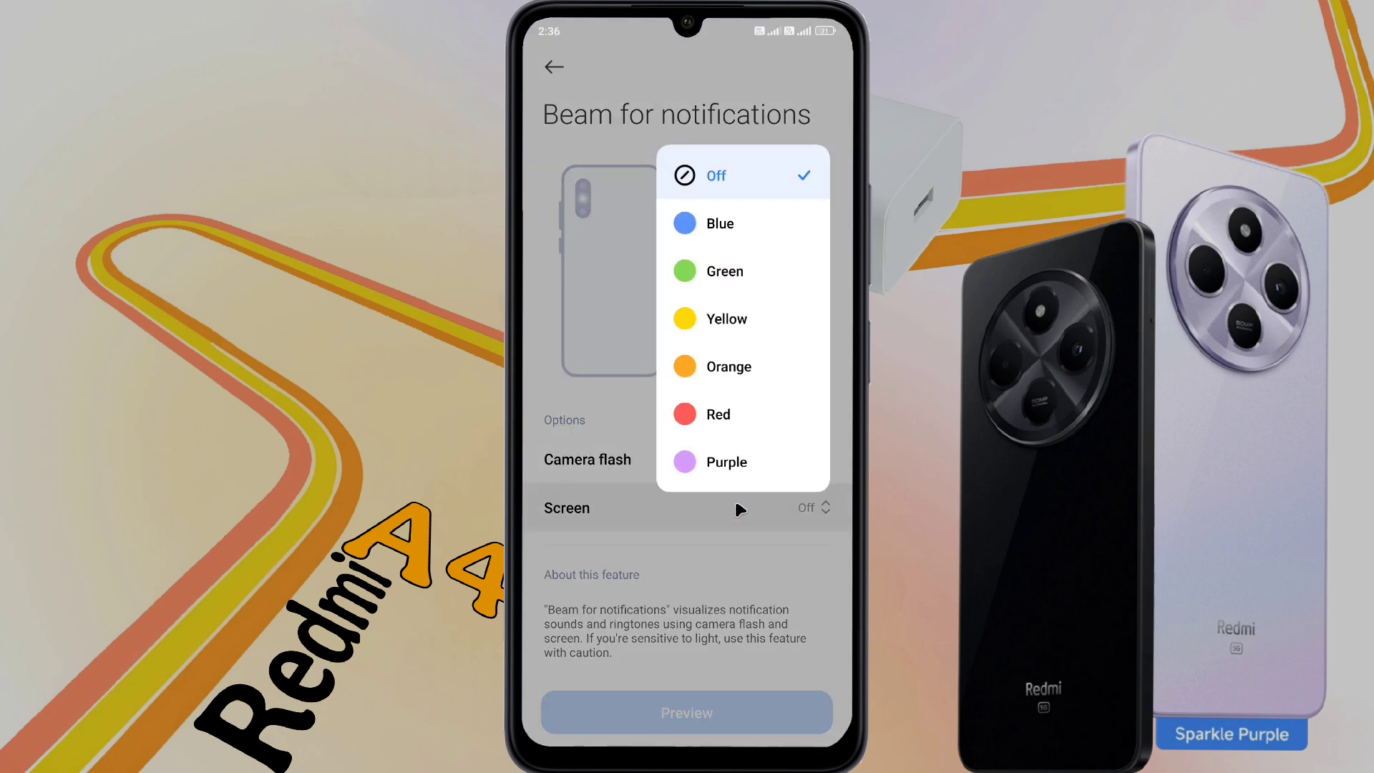
pyautogui.click(725, 321)
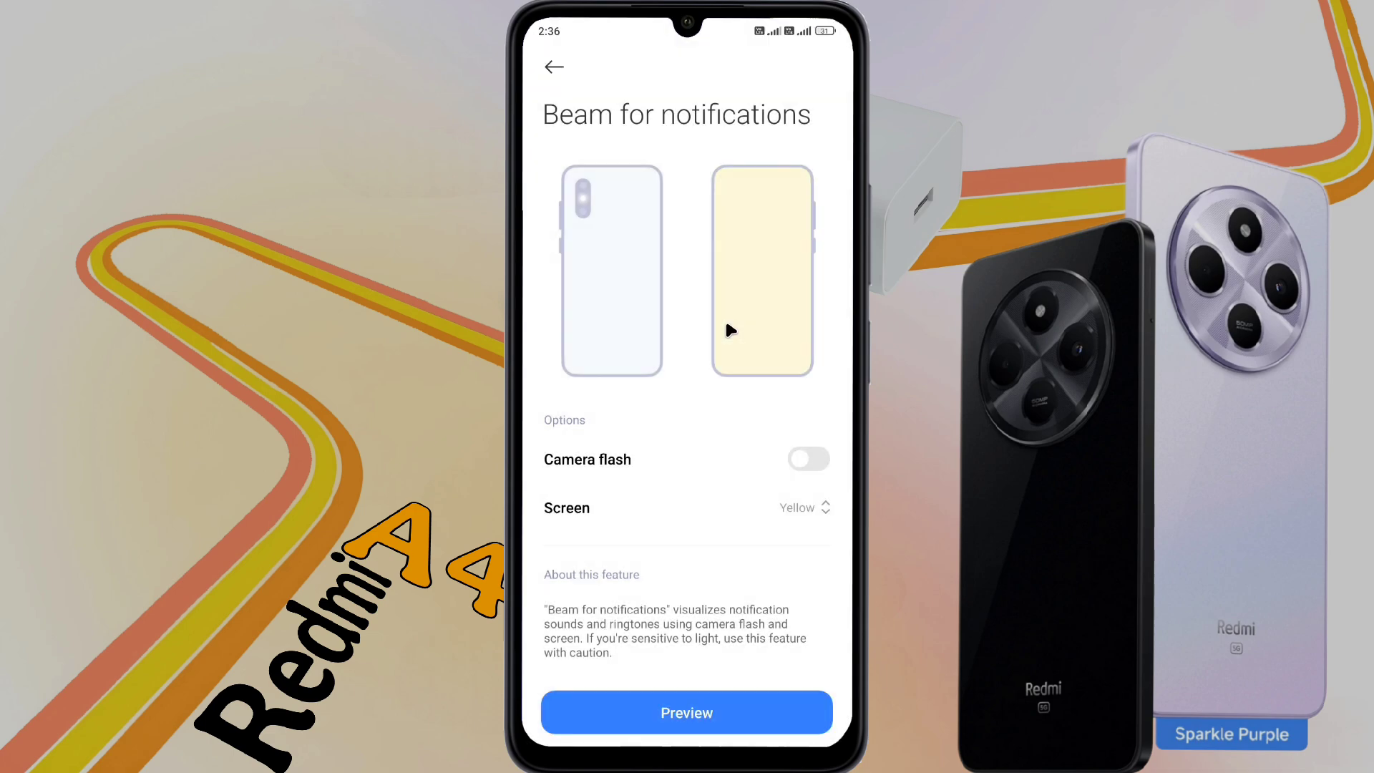
pyautogui.click(691, 707)
pyautogui.click(809, 458)
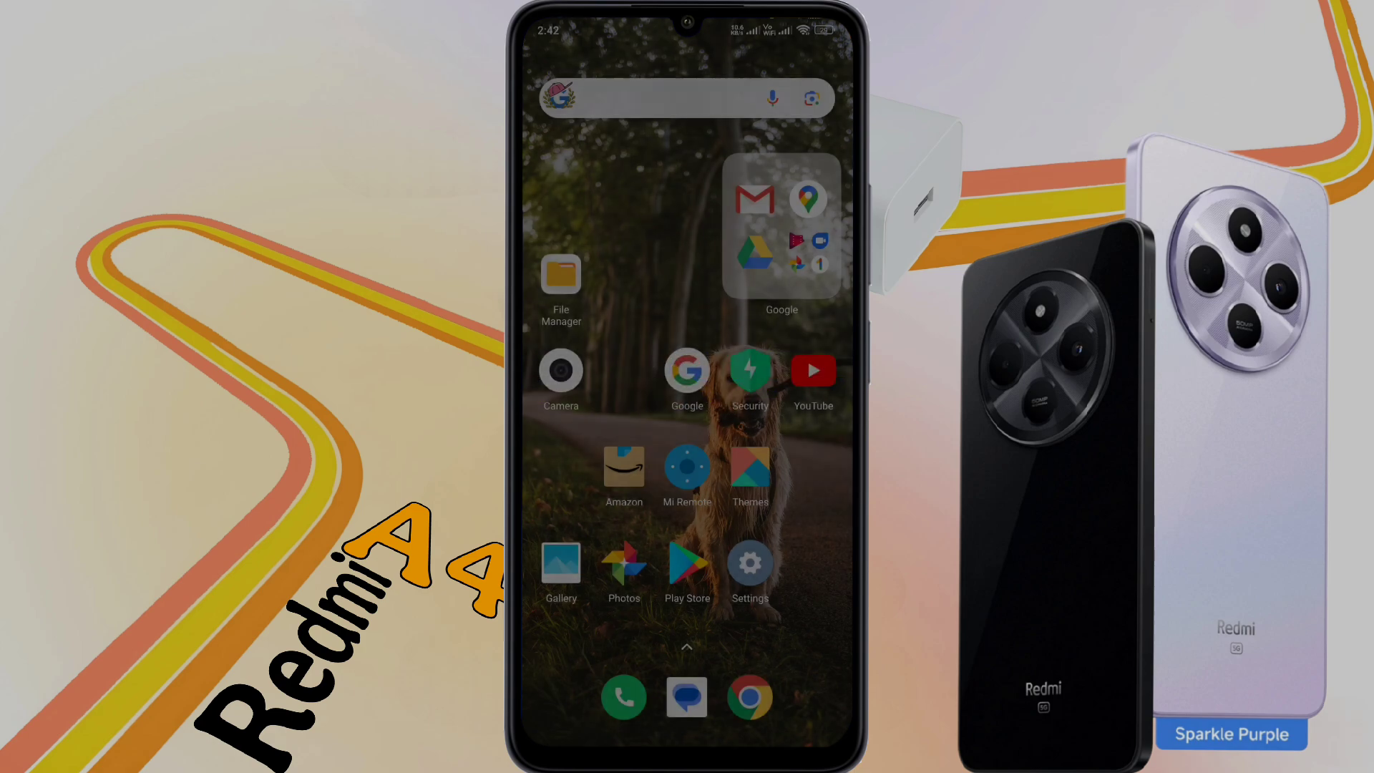
# Step: Install Notification Light – aodNotify from the Play Store and open it
pyautogui.click(687, 565)
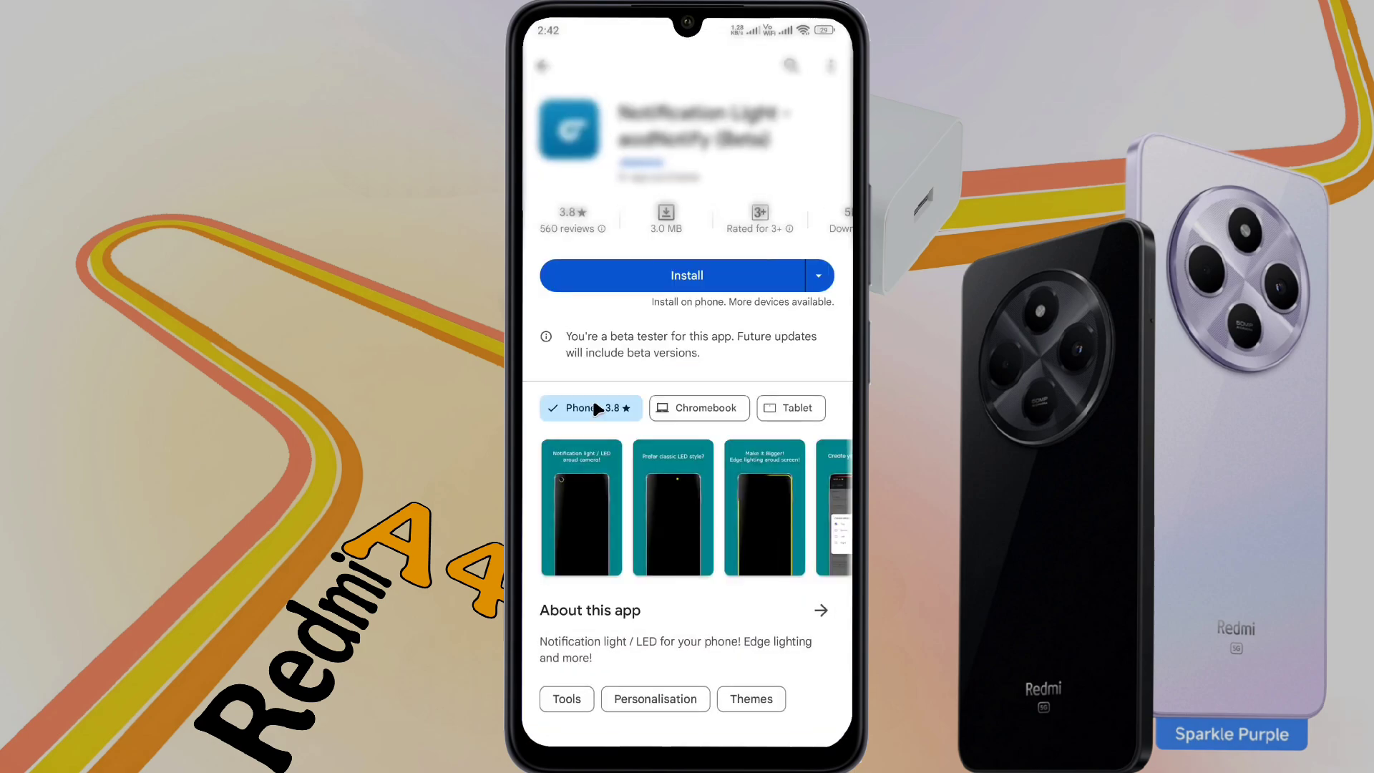
pyautogui.click(647, 275)
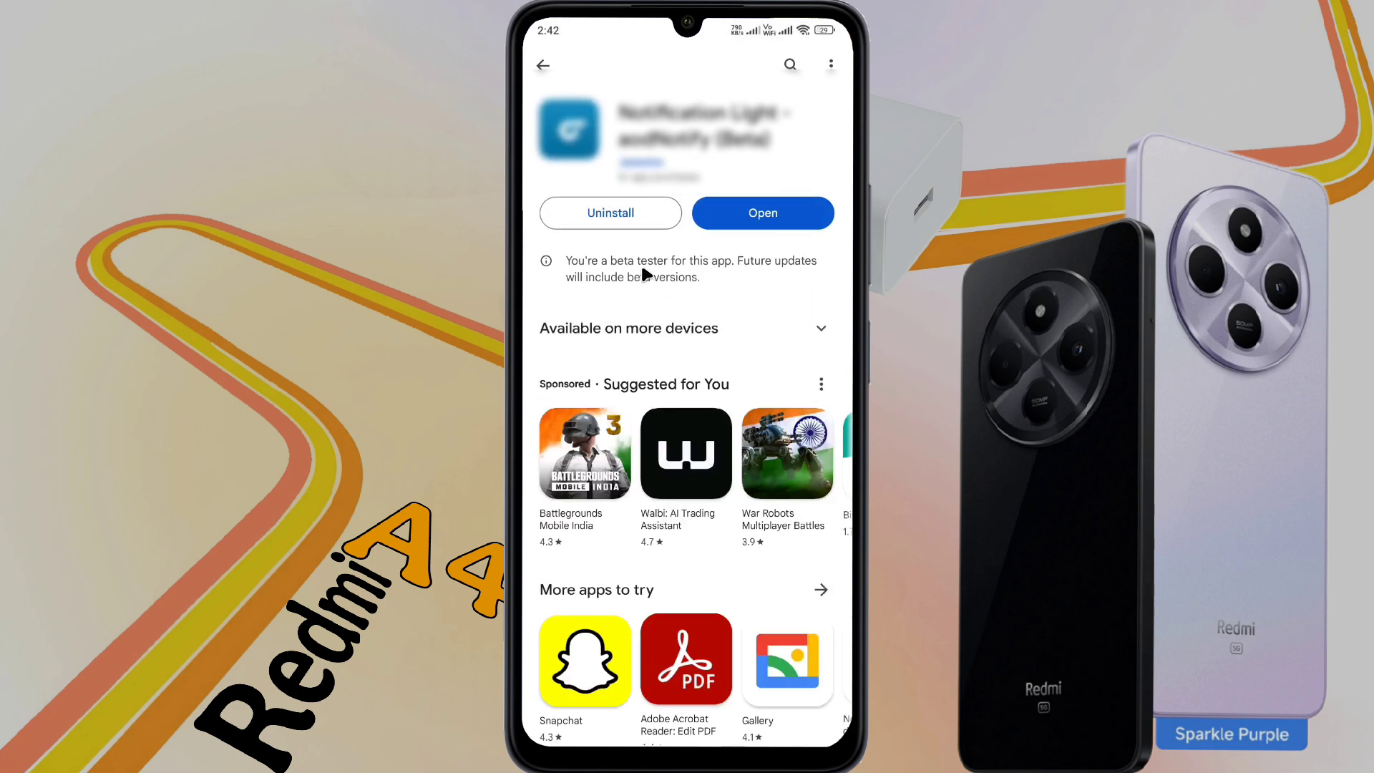
pyautogui.click(742, 218)
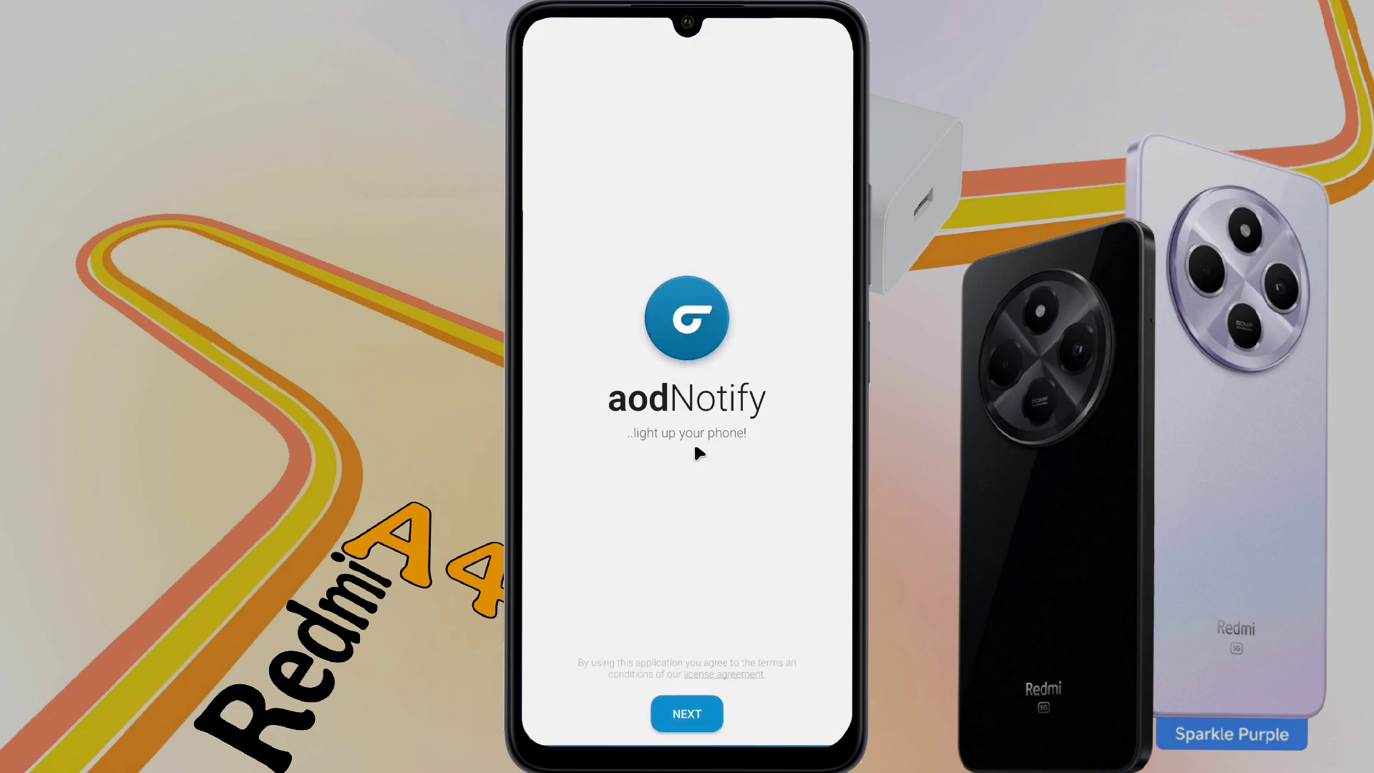
# Step: Get past the welcome screen and switch on Facebook, Instagram and WhatsApp in Select apps
pyautogui.click(700, 726)
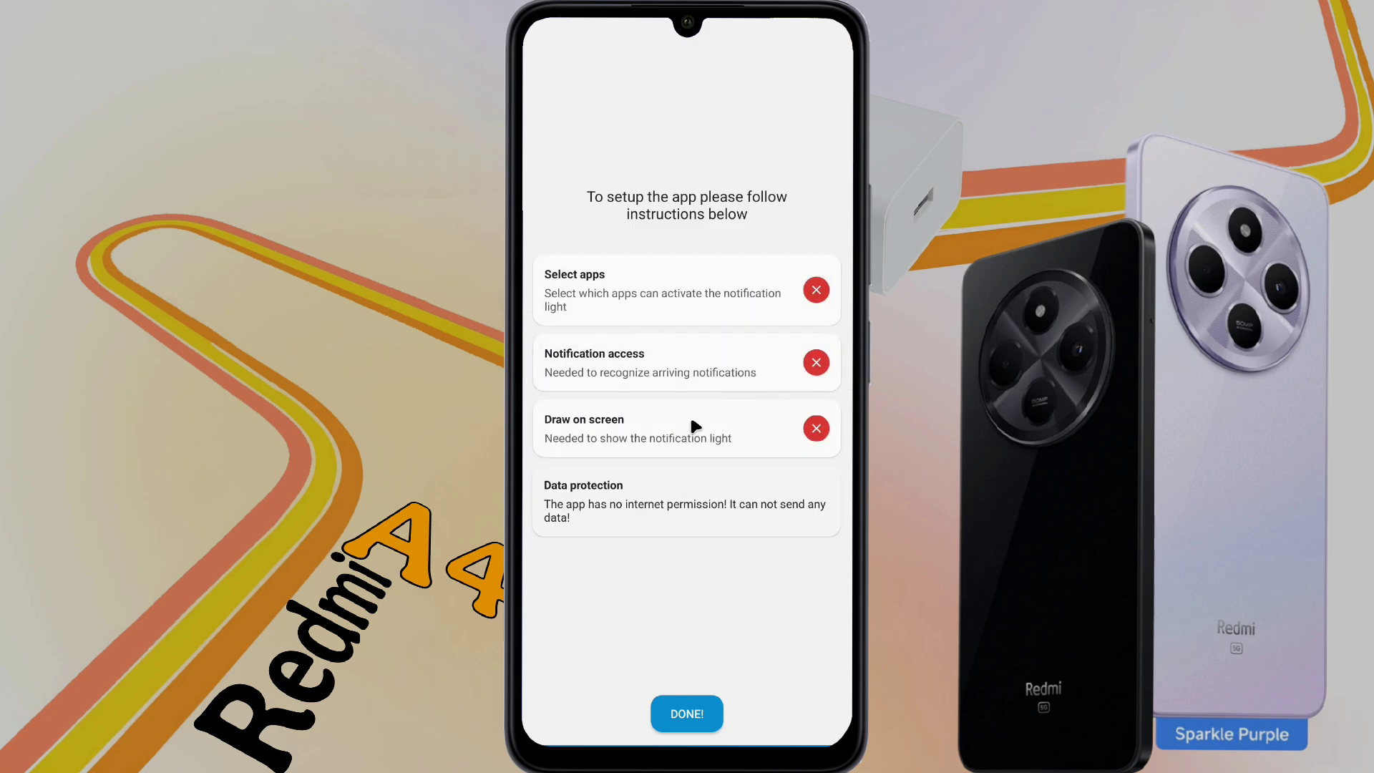
pyautogui.click(670, 301)
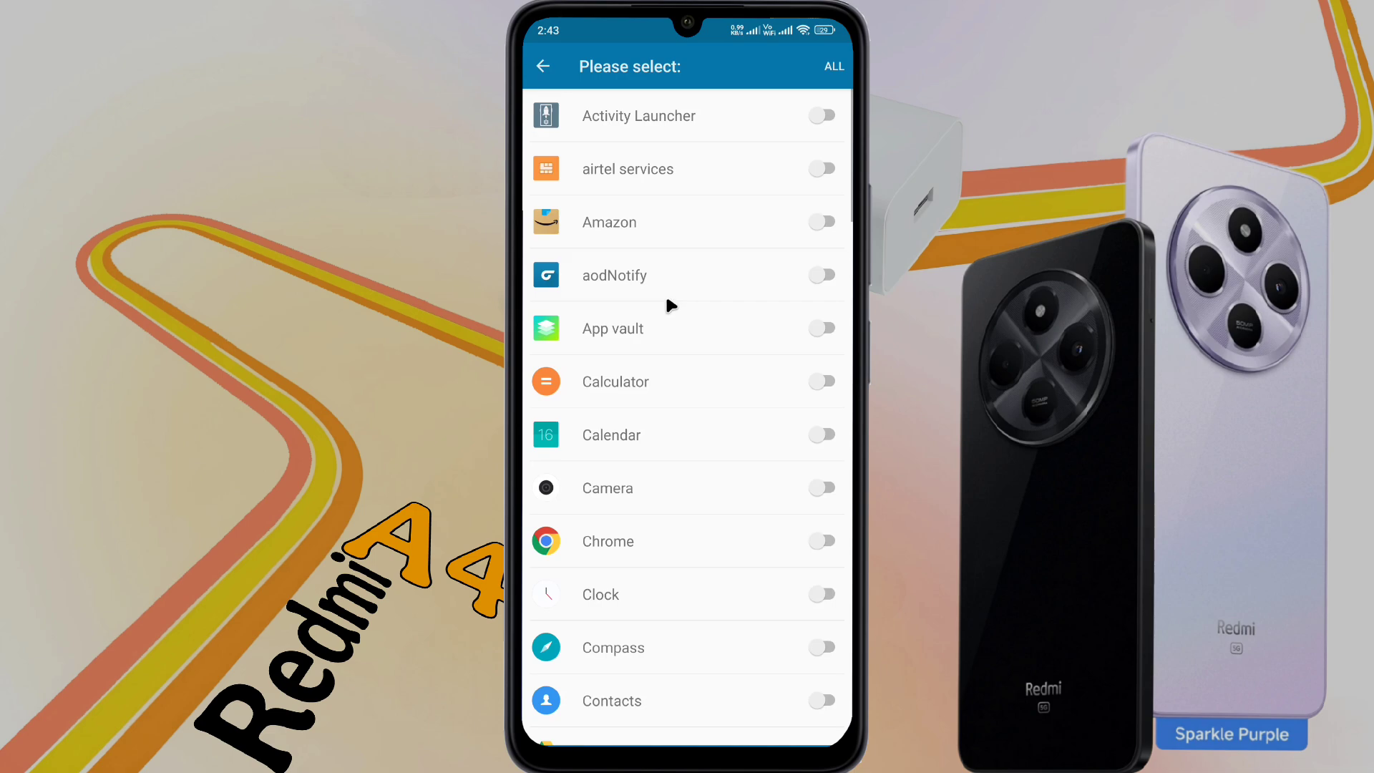
pyautogui.moveTo(668, 570); pyautogui.dragTo(749, 230)
pyautogui.click(827, 476)
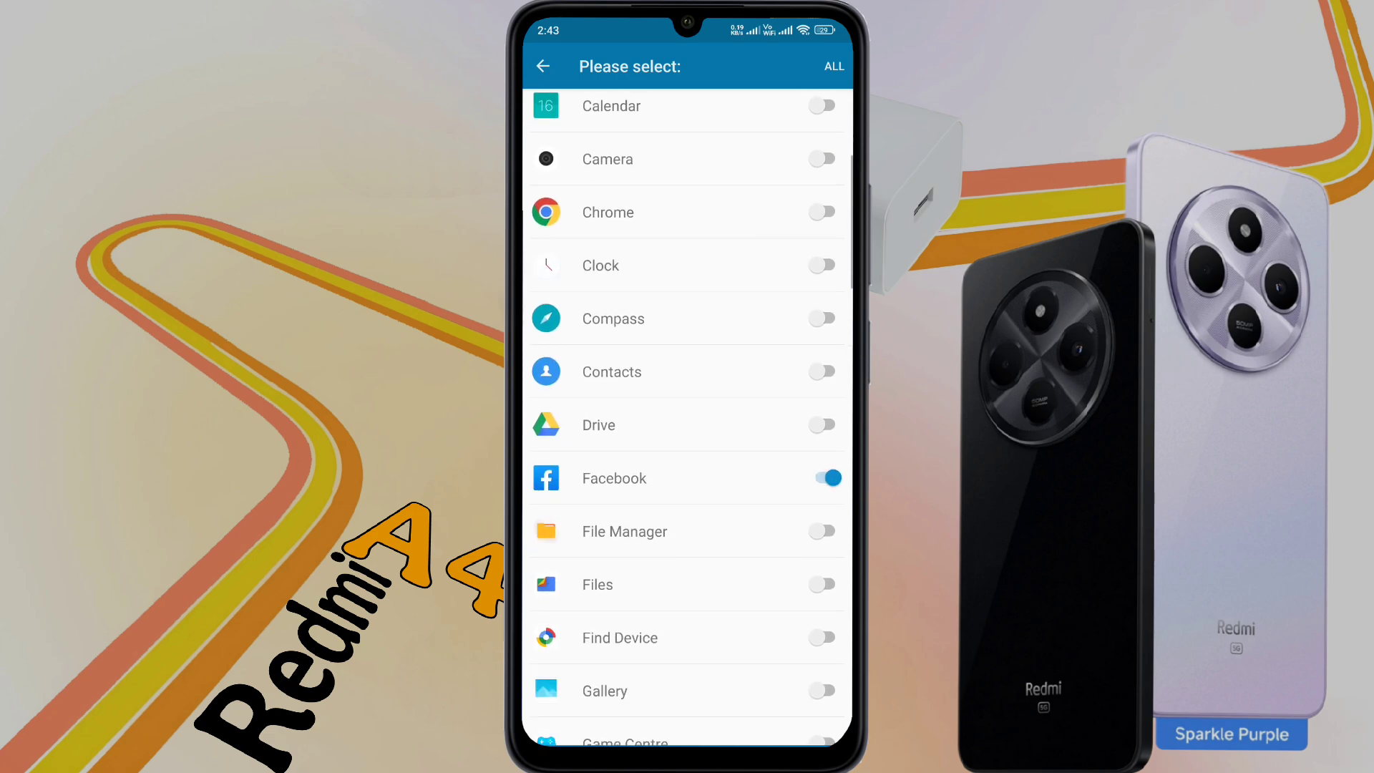
pyautogui.moveTo(758, 501); pyautogui.dragTo(757, 279)
pyautogui.moveTo(716, 615); pyautogui.dragTo(715, 321)
pyautogui.click(827, 338)
pyautogui.moveTo(715, 572); pyautogui.dragTo(715, 365)
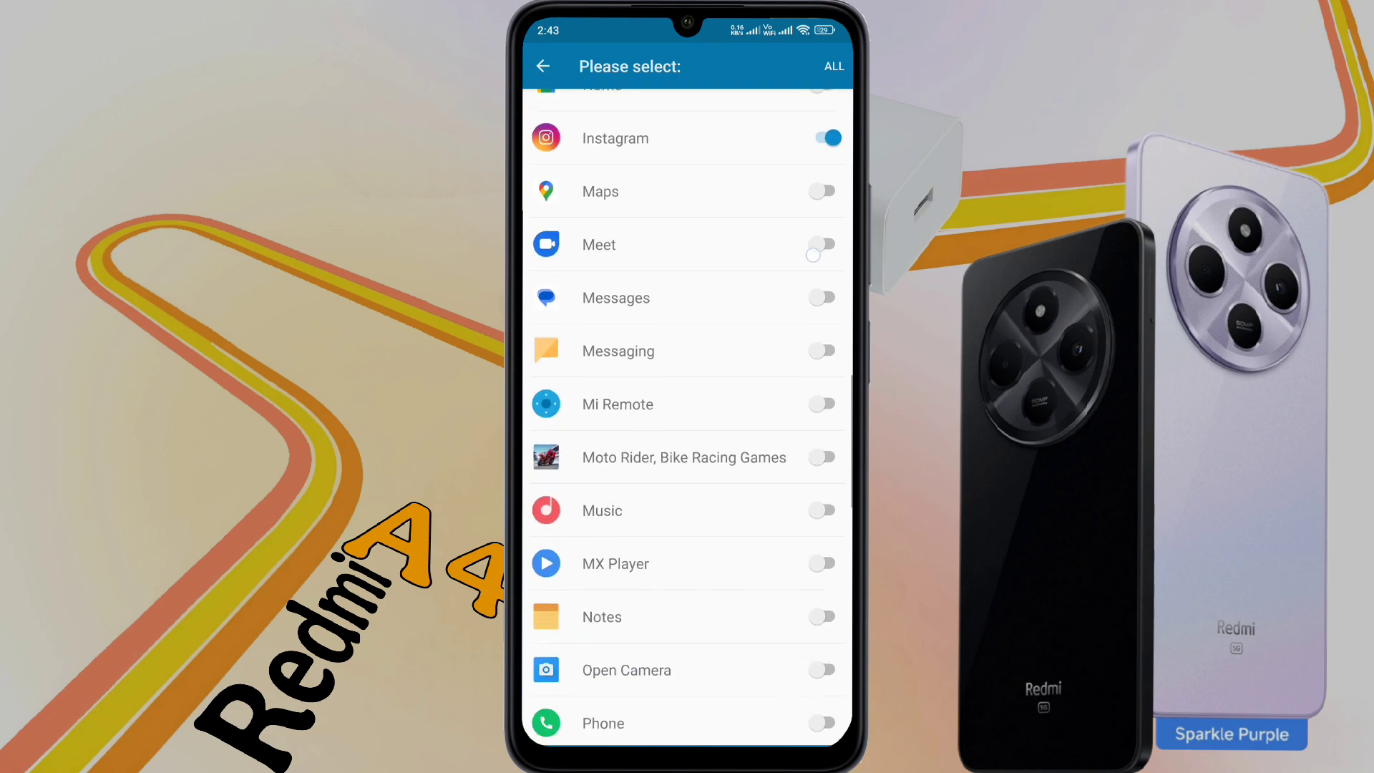
pyautogui.moveTo(711, 423); pyautogui.dragTo(751, 318)
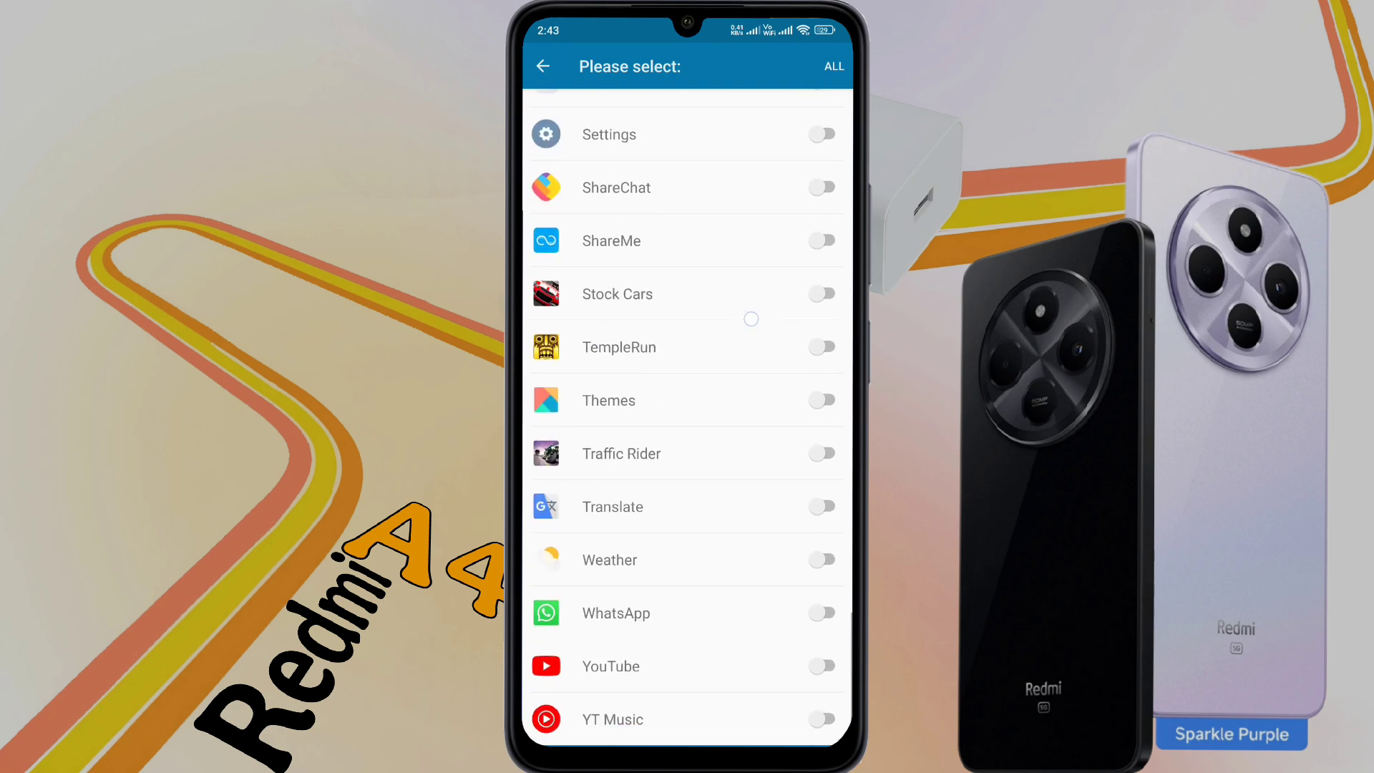
pyautogui.click(825, 612)
pyautogui.moveTo(525, 352); pyautogui.dragTo(575, 352)
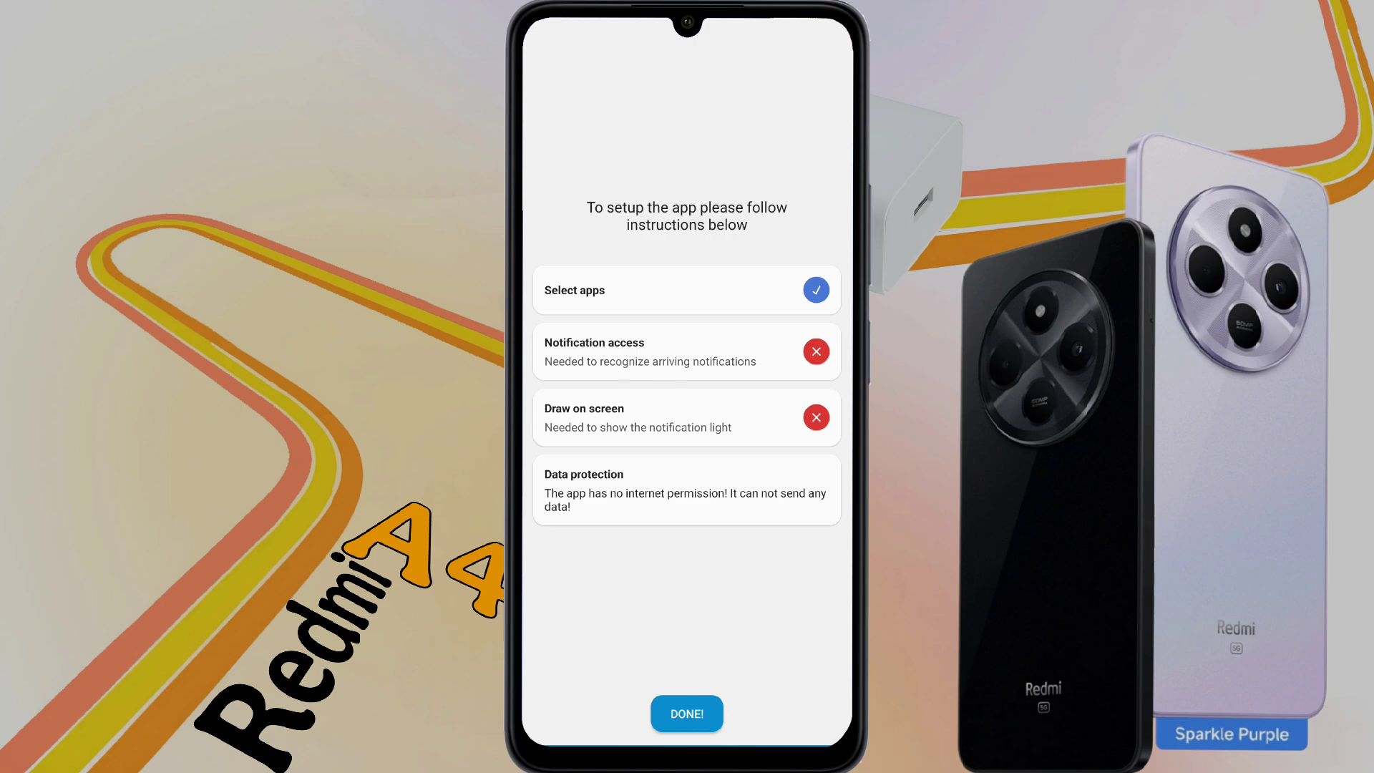
# Step: Set aodNotify's battery use to No restrictions and grant it notification access
pyautogui.click(815, 351)
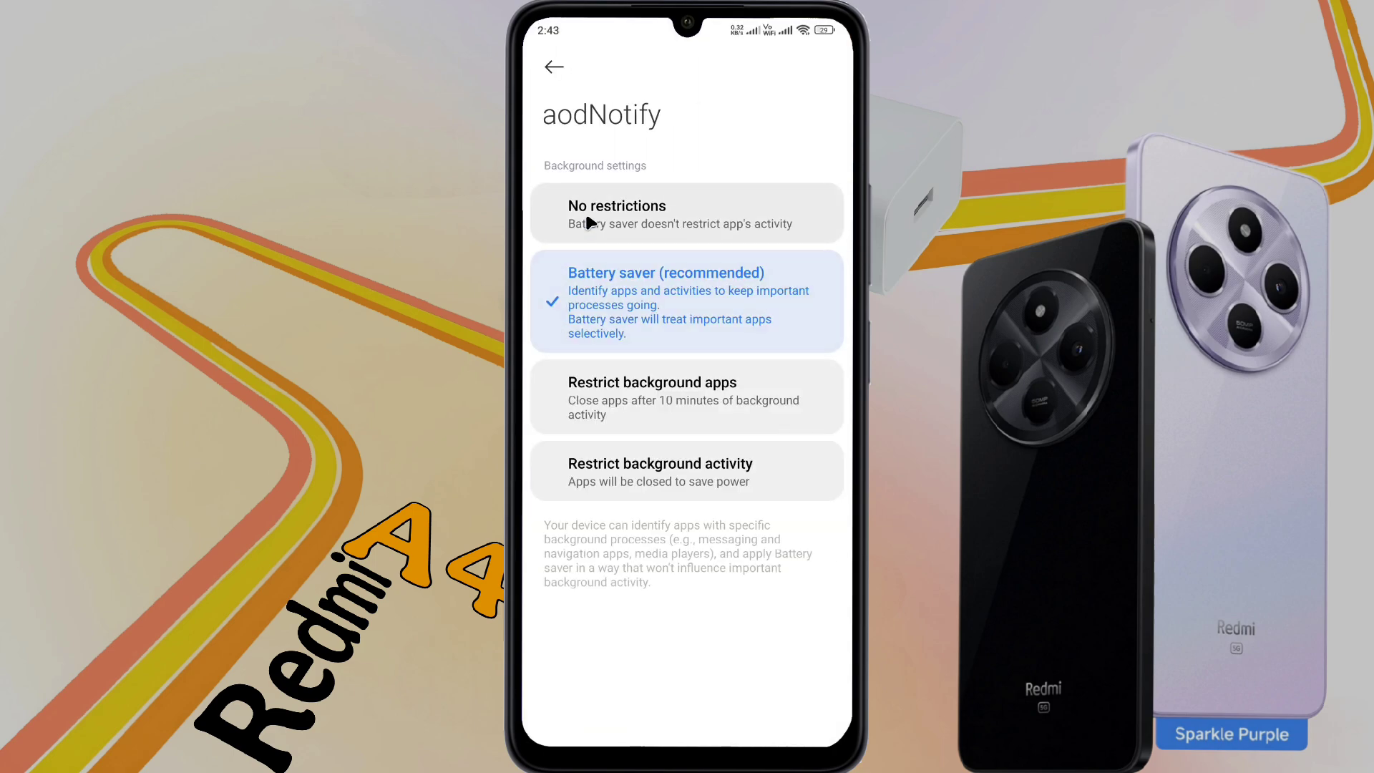
pyautogui.click(588, 224)
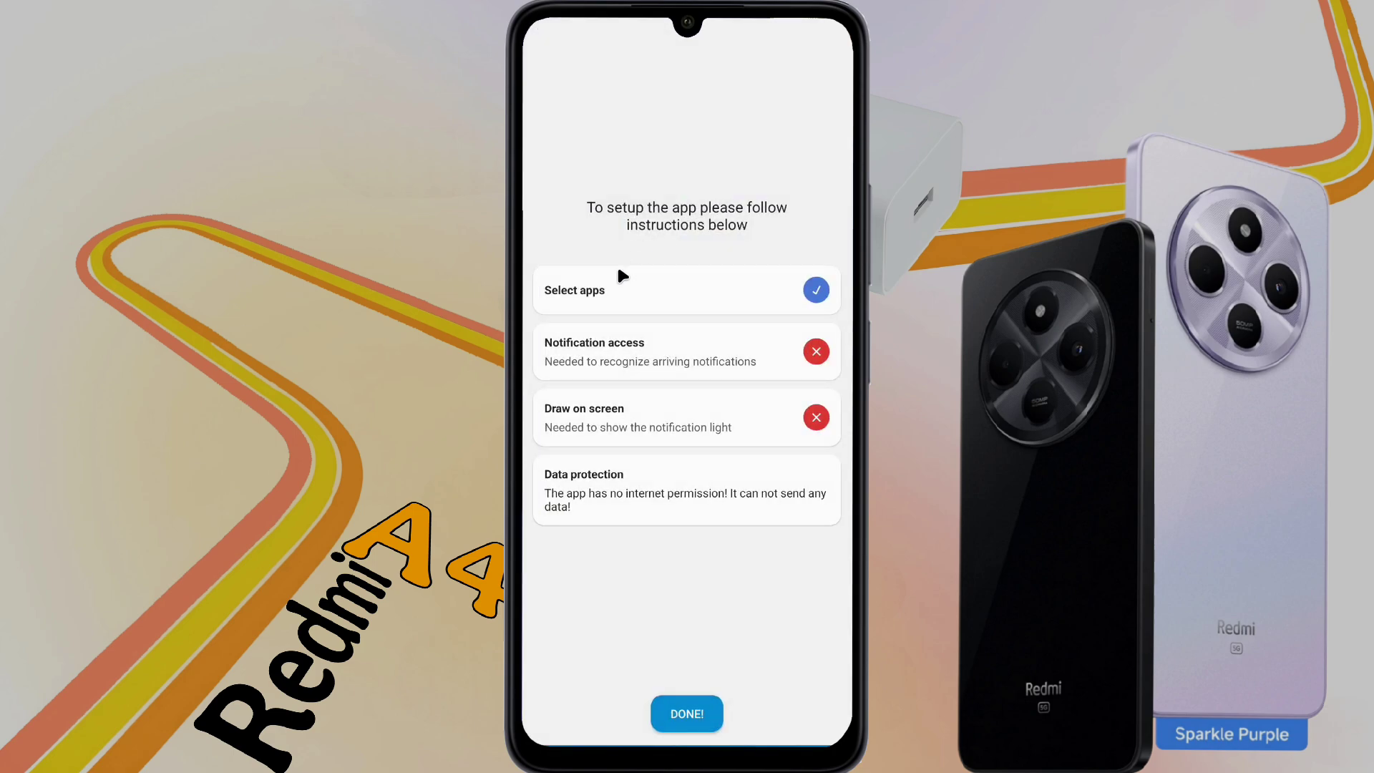
pyautogui.click(644, 356)
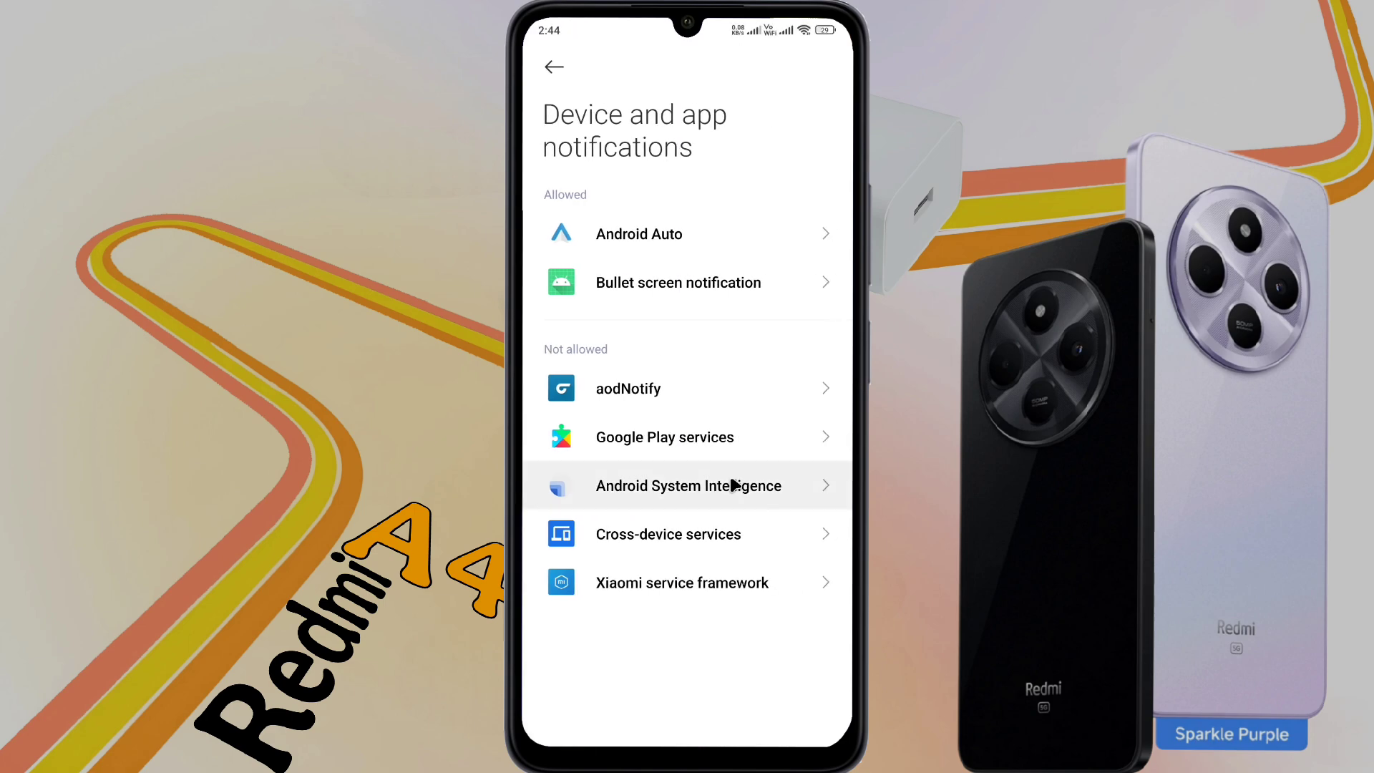
pyautogui.click(661, 391)
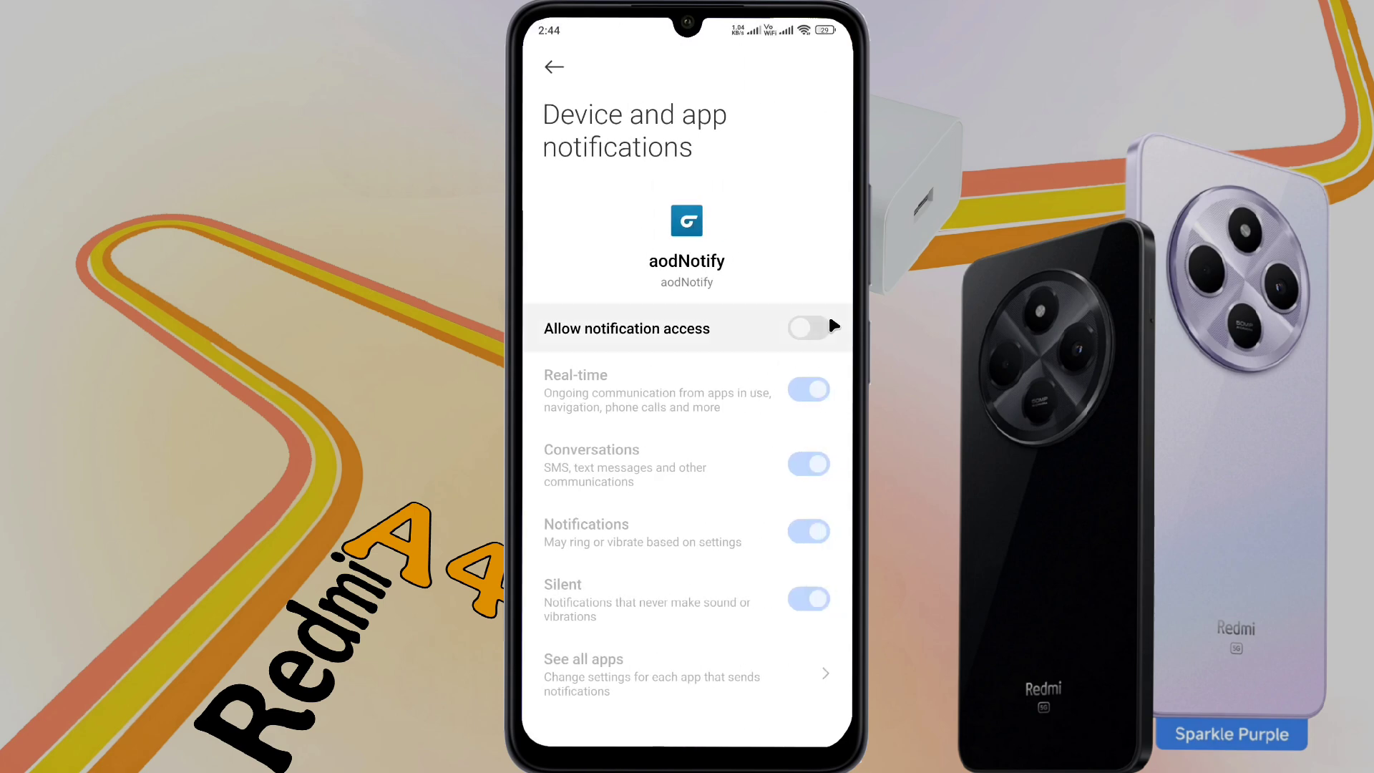
pyautogui.click(810, 329)
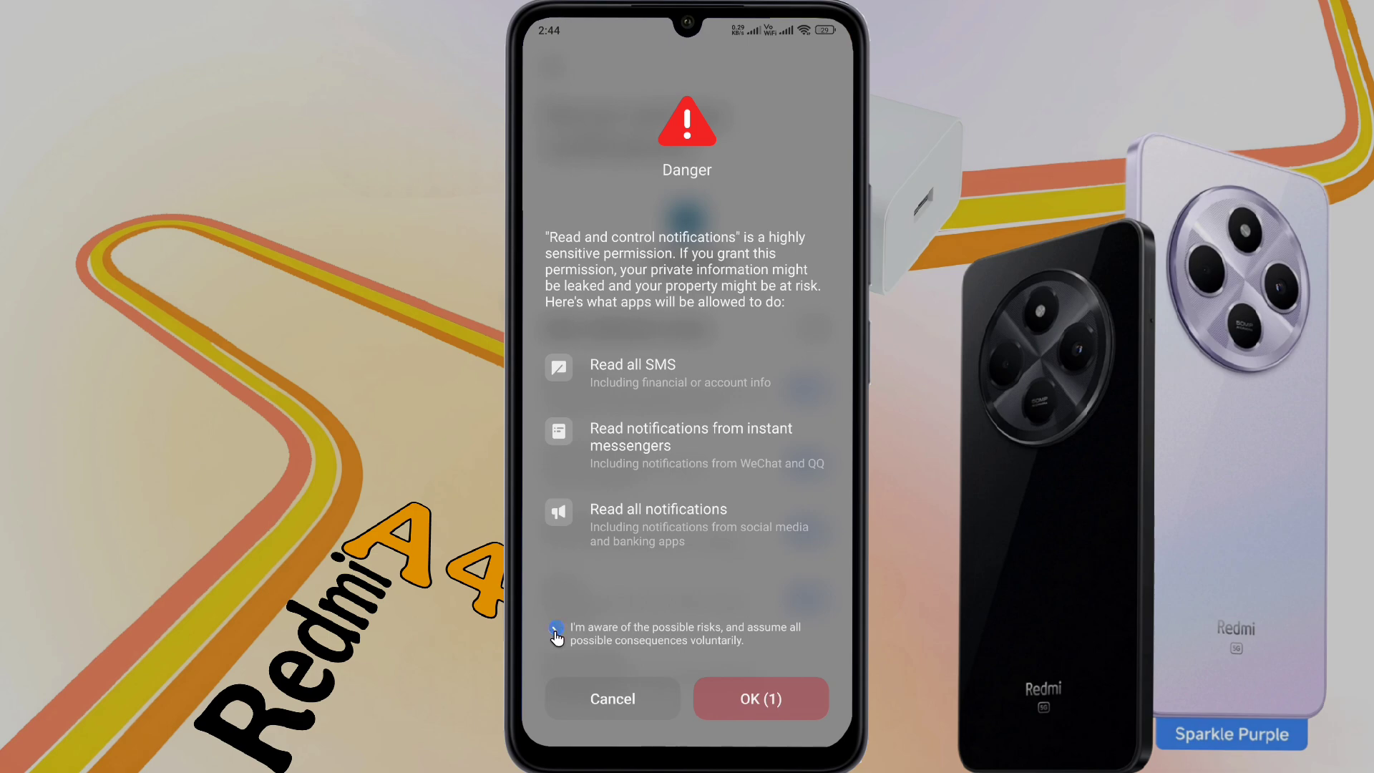
pyautogui.click(737, 712)
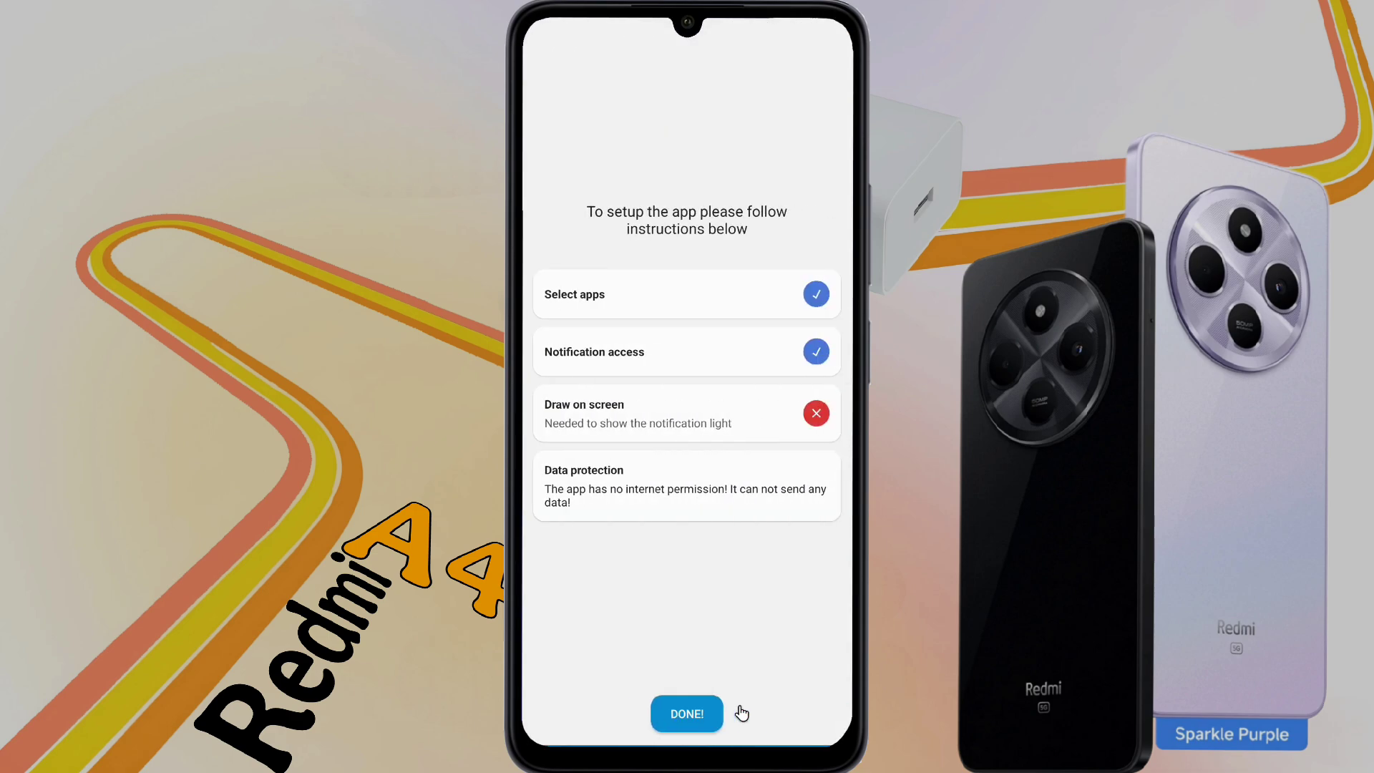
# Step: Turn on Use aodNotify under Accessibility > Downloaded apps and confirm the permission
pyautogui.click(663, 422)
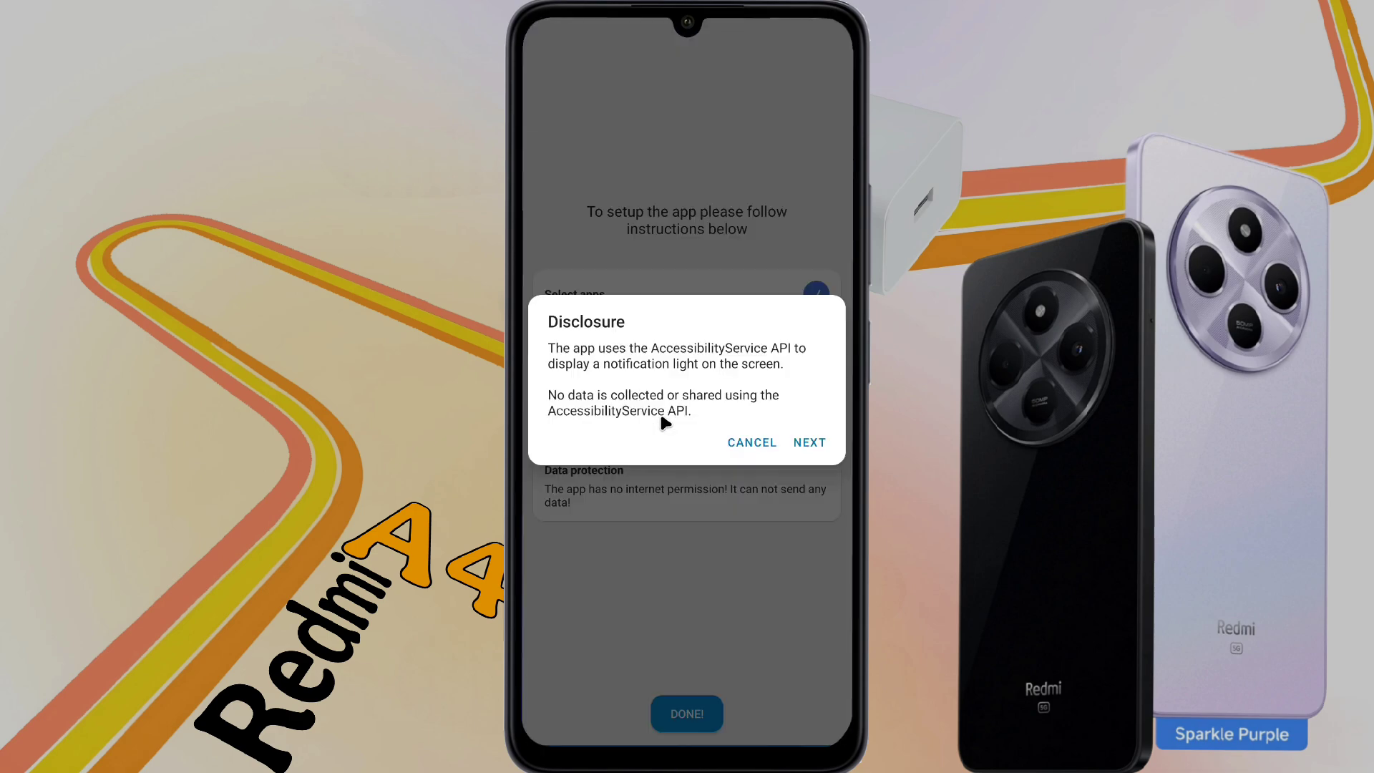
pyautogui.click(817, 444)
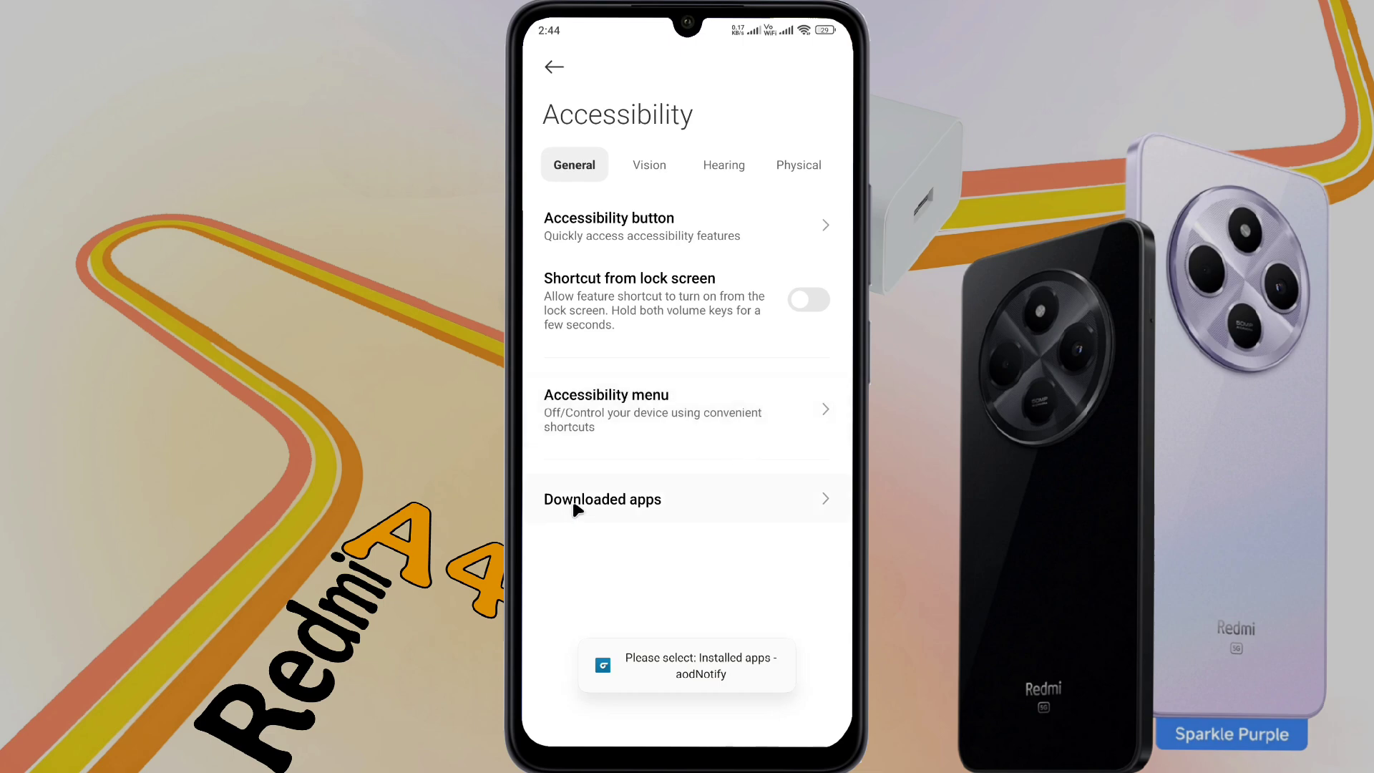
pyautogui.click(630, 499)
pyautogui.click(650, 174)
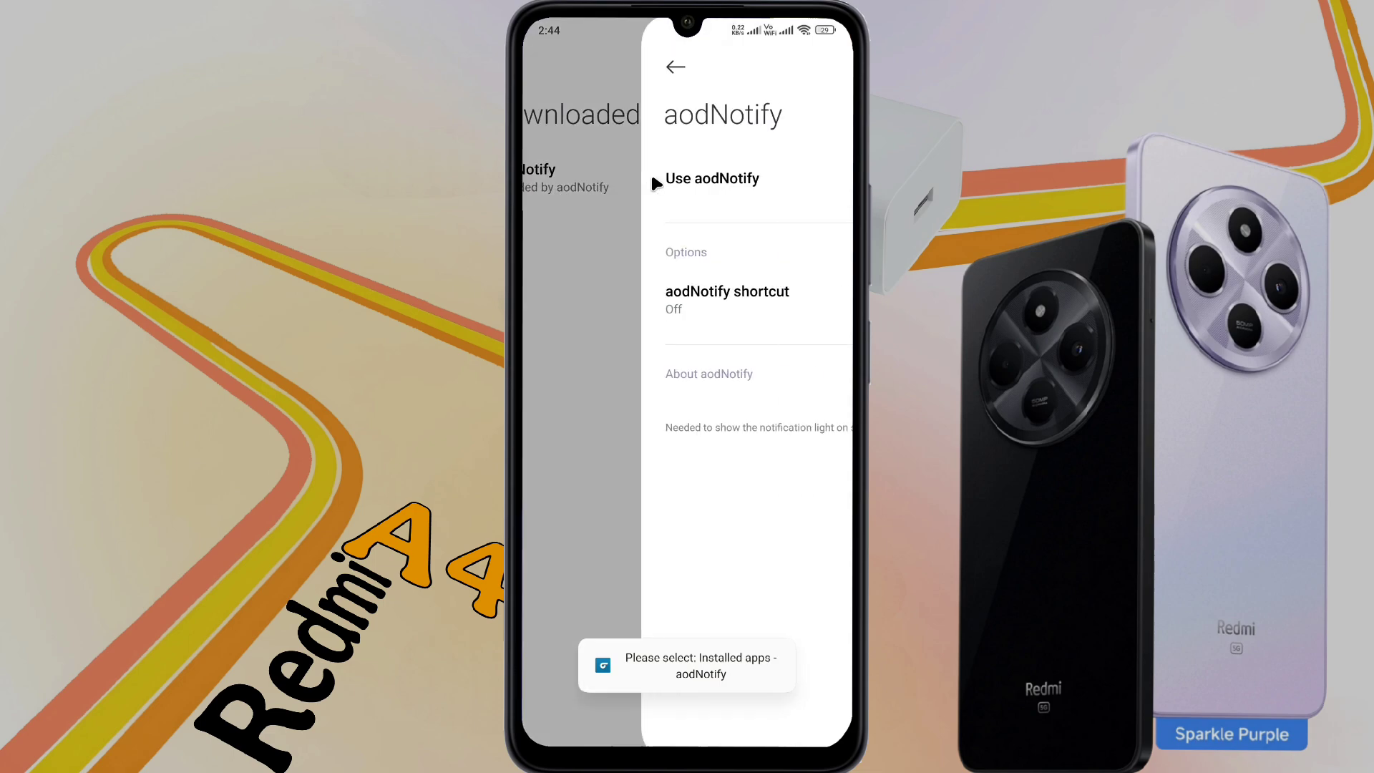
pyautogui.click(733, 182)
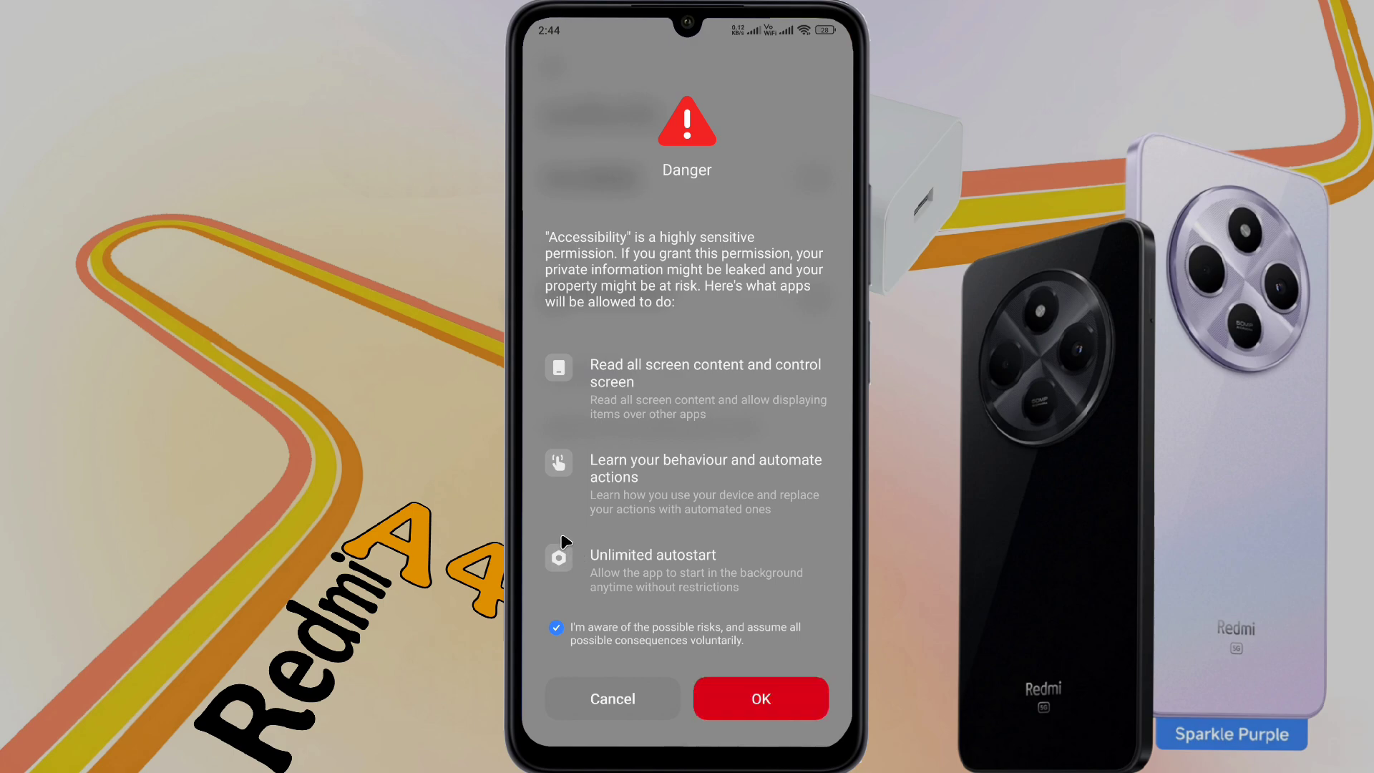
pyautogui.click(758, 699)
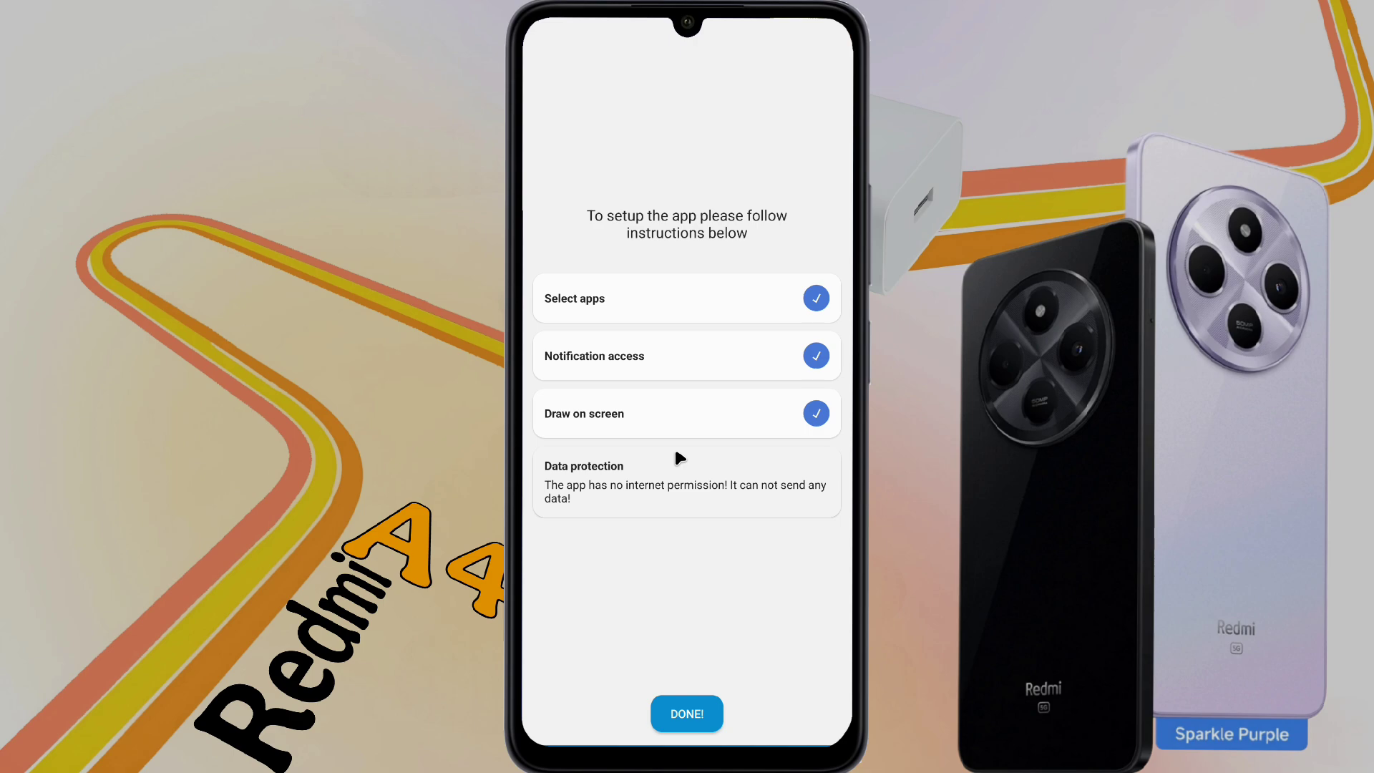
# Step: Finish setup, review the Apps list, and turn on ignoring notifications when Phone unlocked
pyautogui.click(707, 718)
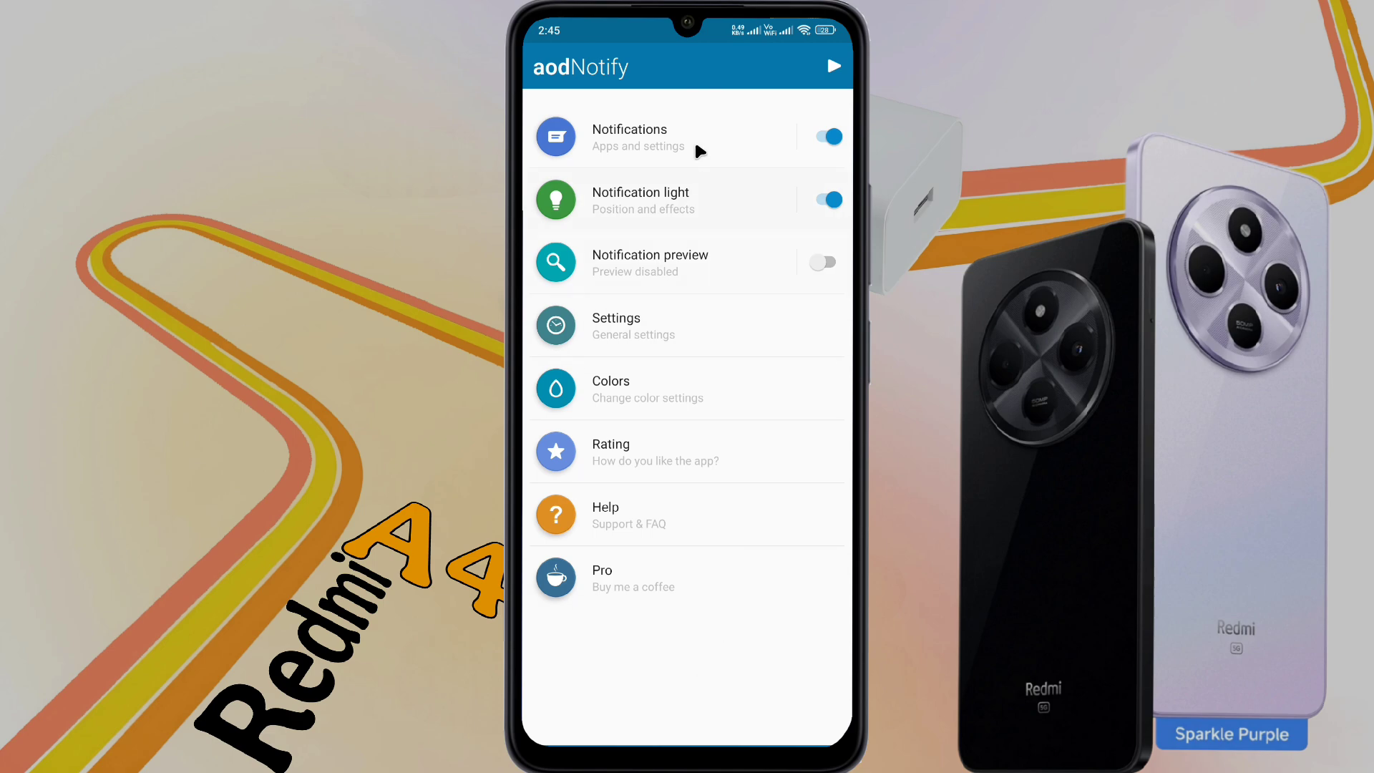
pyautogui.click(620, 133)
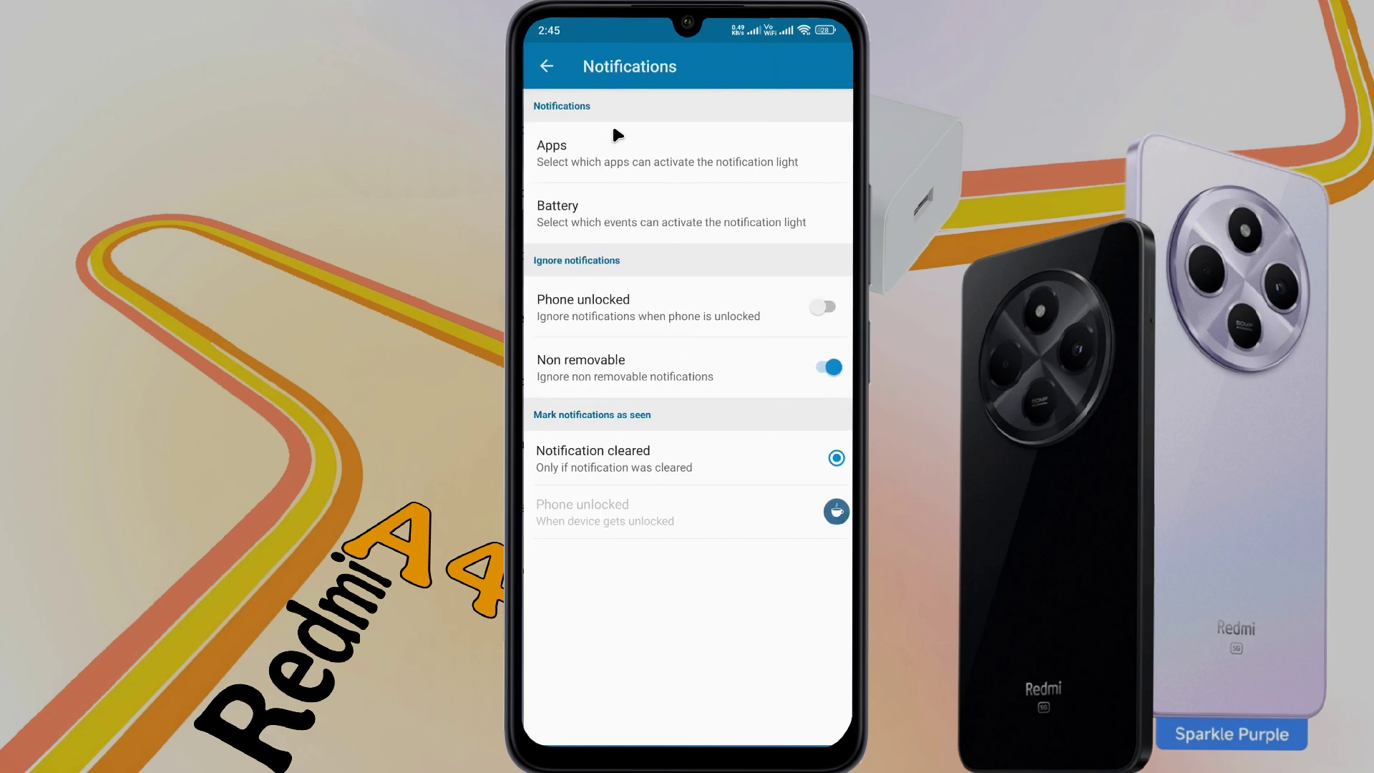
pyautogui.click(598, 172)
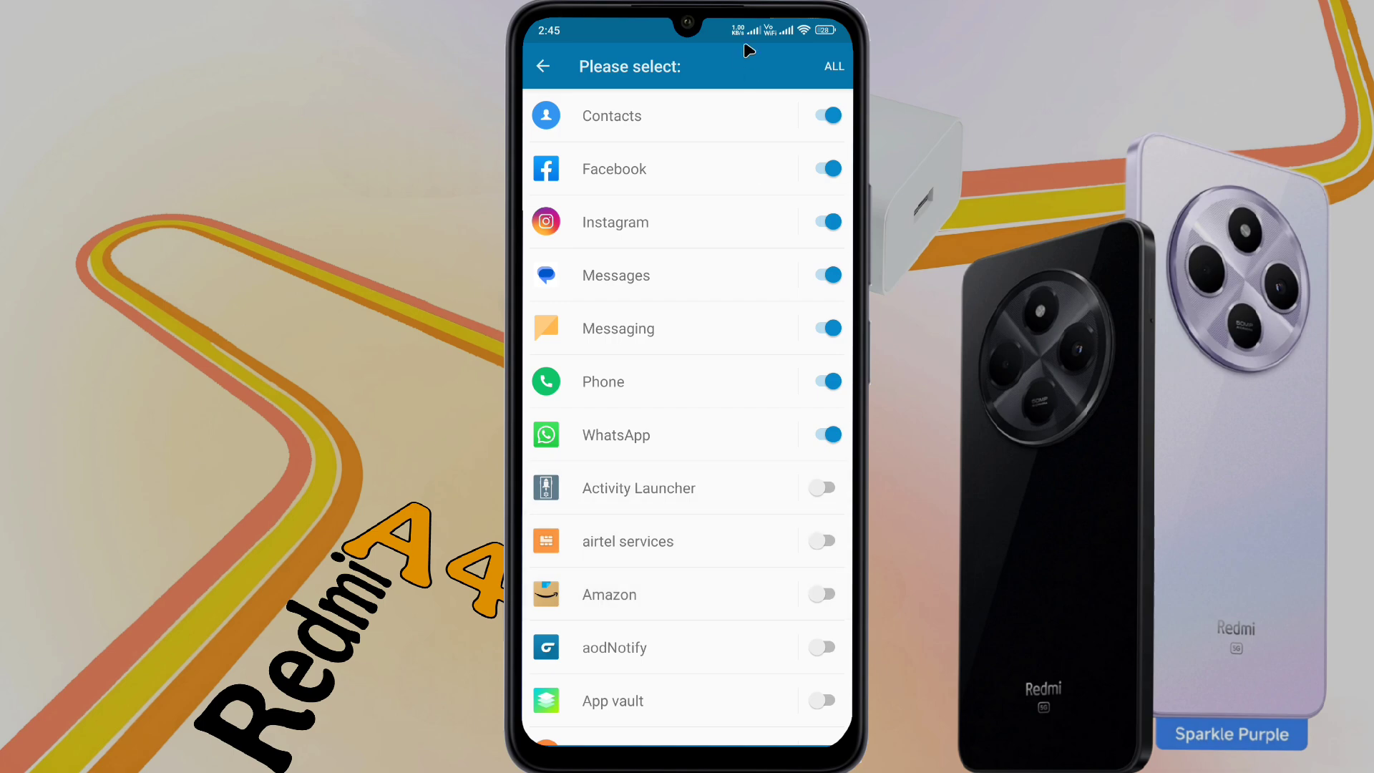
pyautogui.click(545, 64)
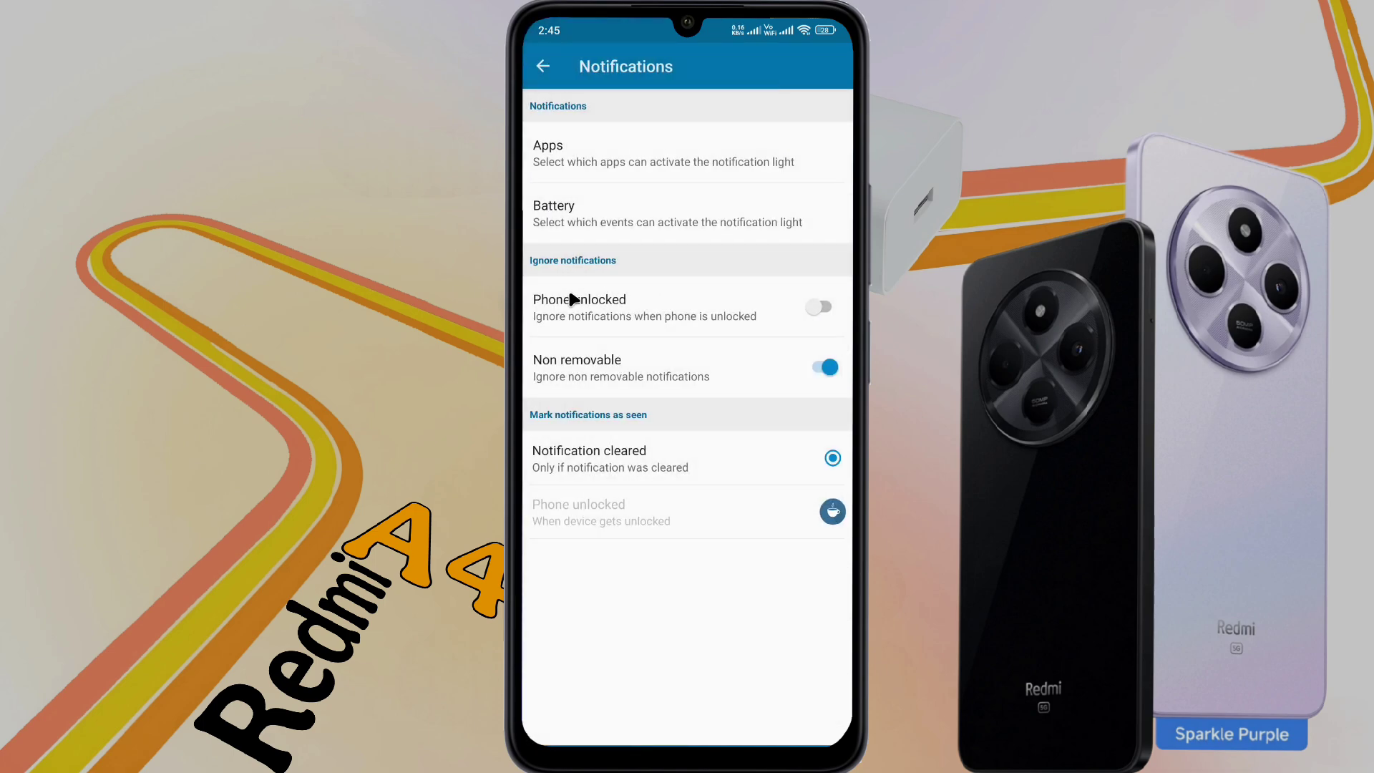
pyautogui.click(817, 306)
pyautogui.rightClick(757, 365)
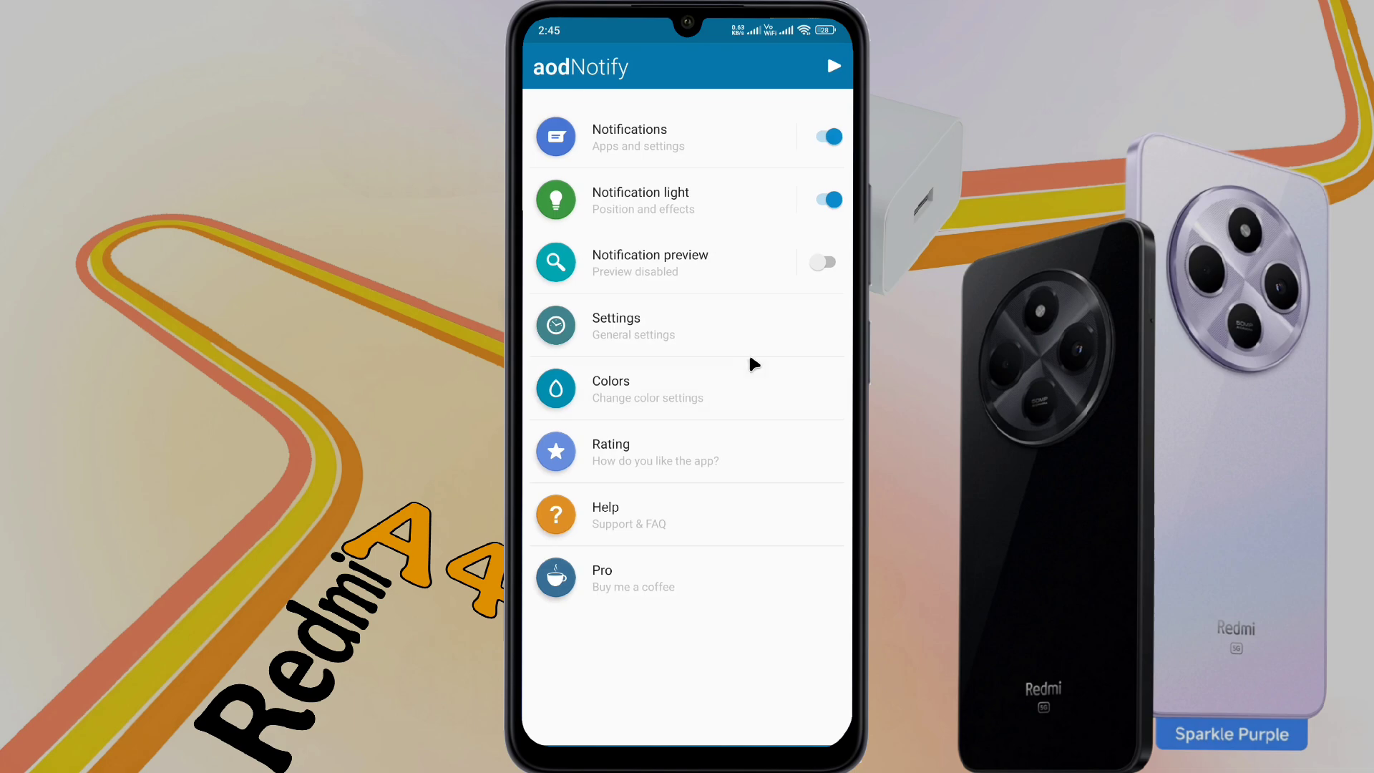
# Step: Keep Camera edge as the notification light style for Phone unlocked and On lockscreen
pyautogui.click(648, 199)
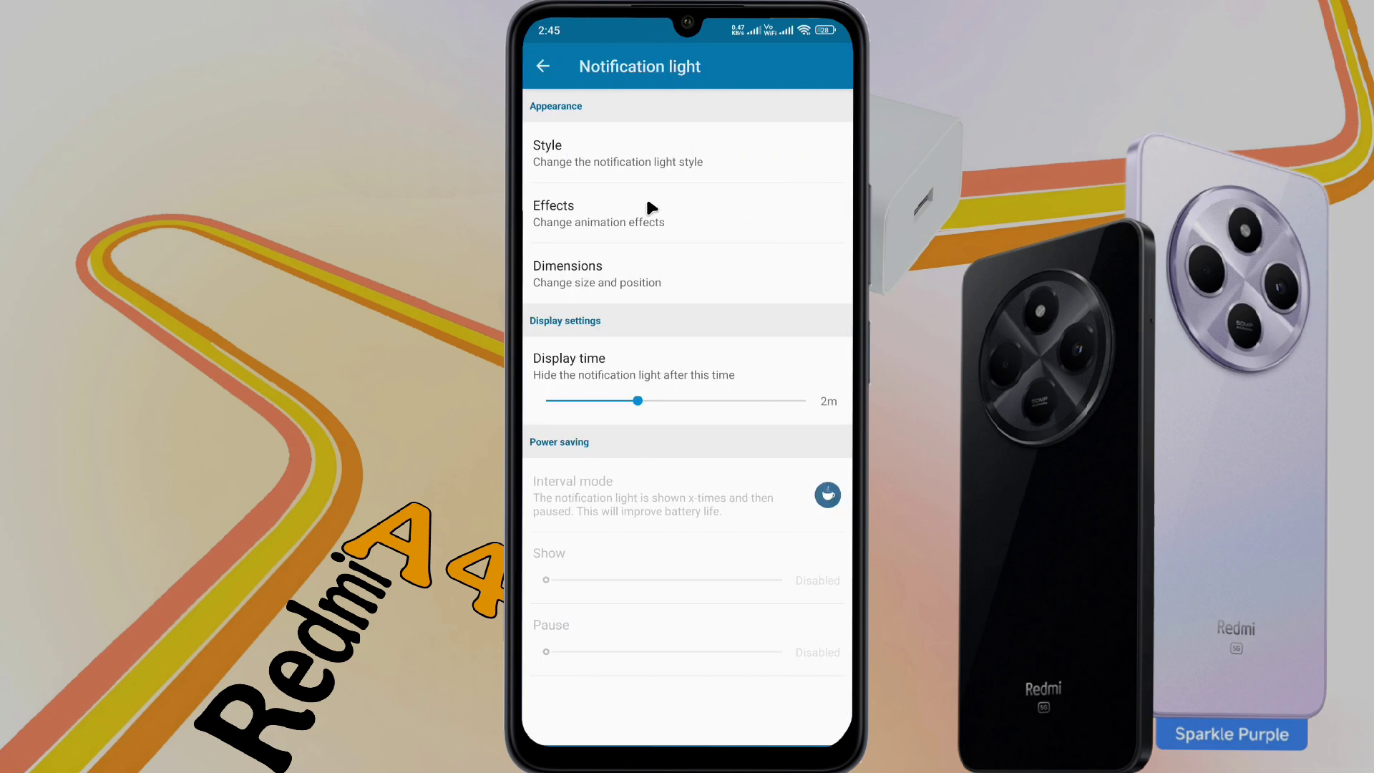
pyautogui.click(631, 152)
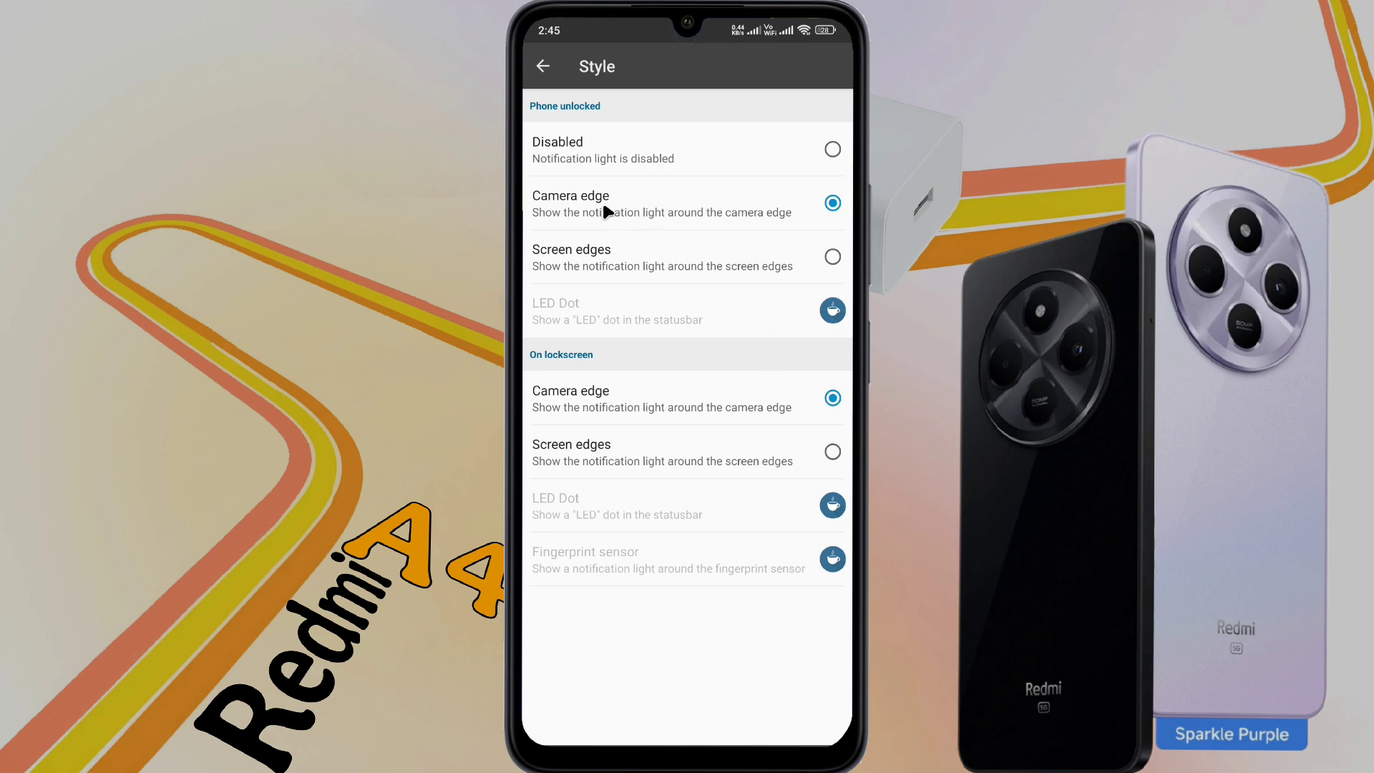
pyautogui.click(586, 210)
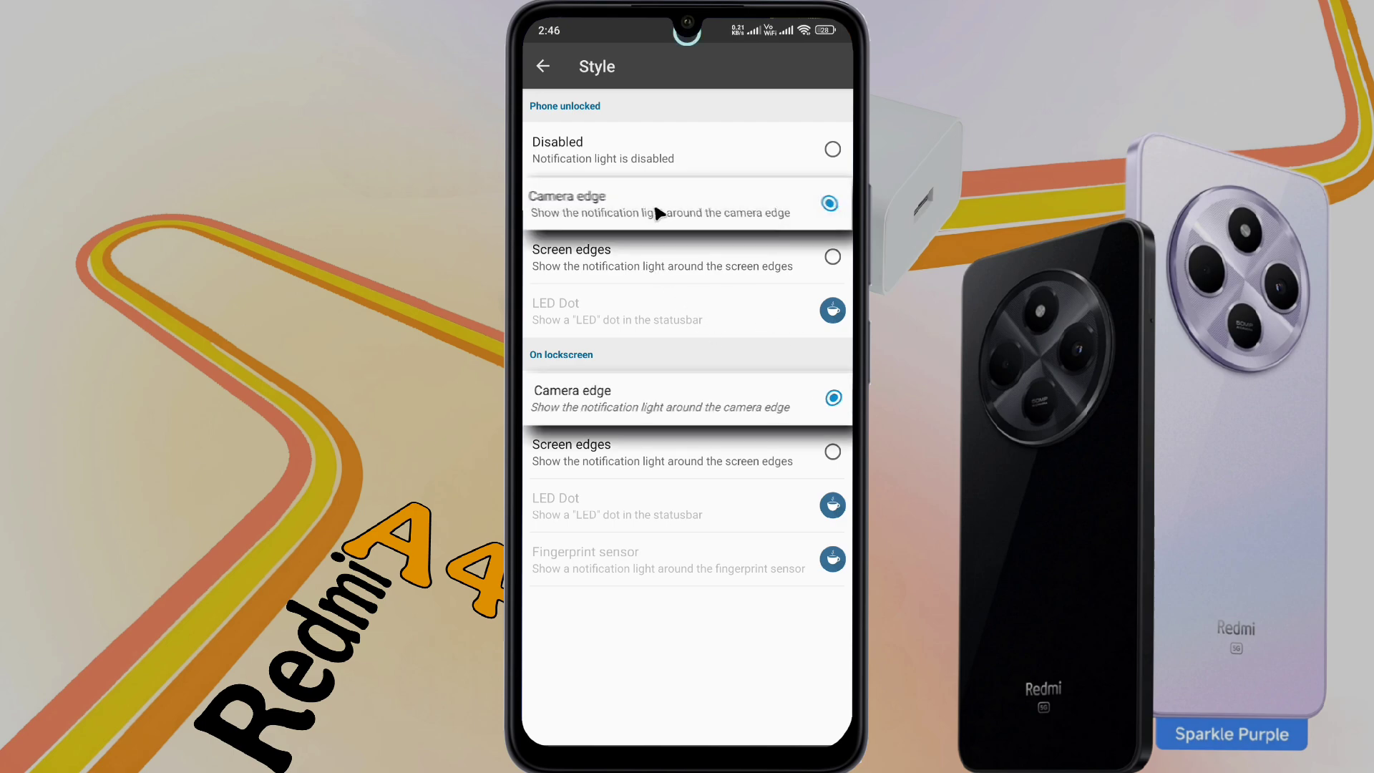
pyautogui.click(724, 405)
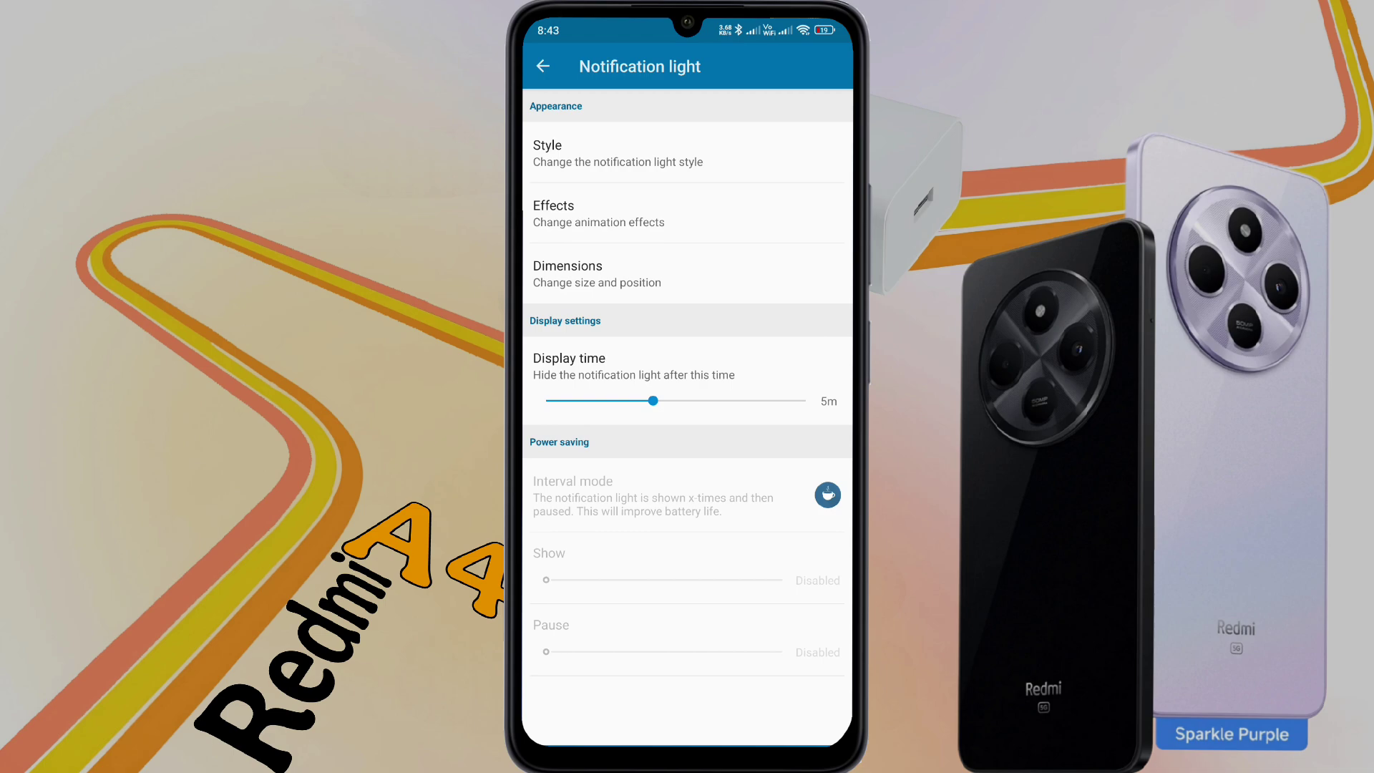
# Step: Try the Pulse and Gravity animation effects, settling on Pulse
pyautogui.click(722, 216)
pyautogui.moveTo(723, 522); pyautogui.dragTo(761, 234)
pyautogui.moveTo(773, 303); pyautogui.dragTo(730, 438)
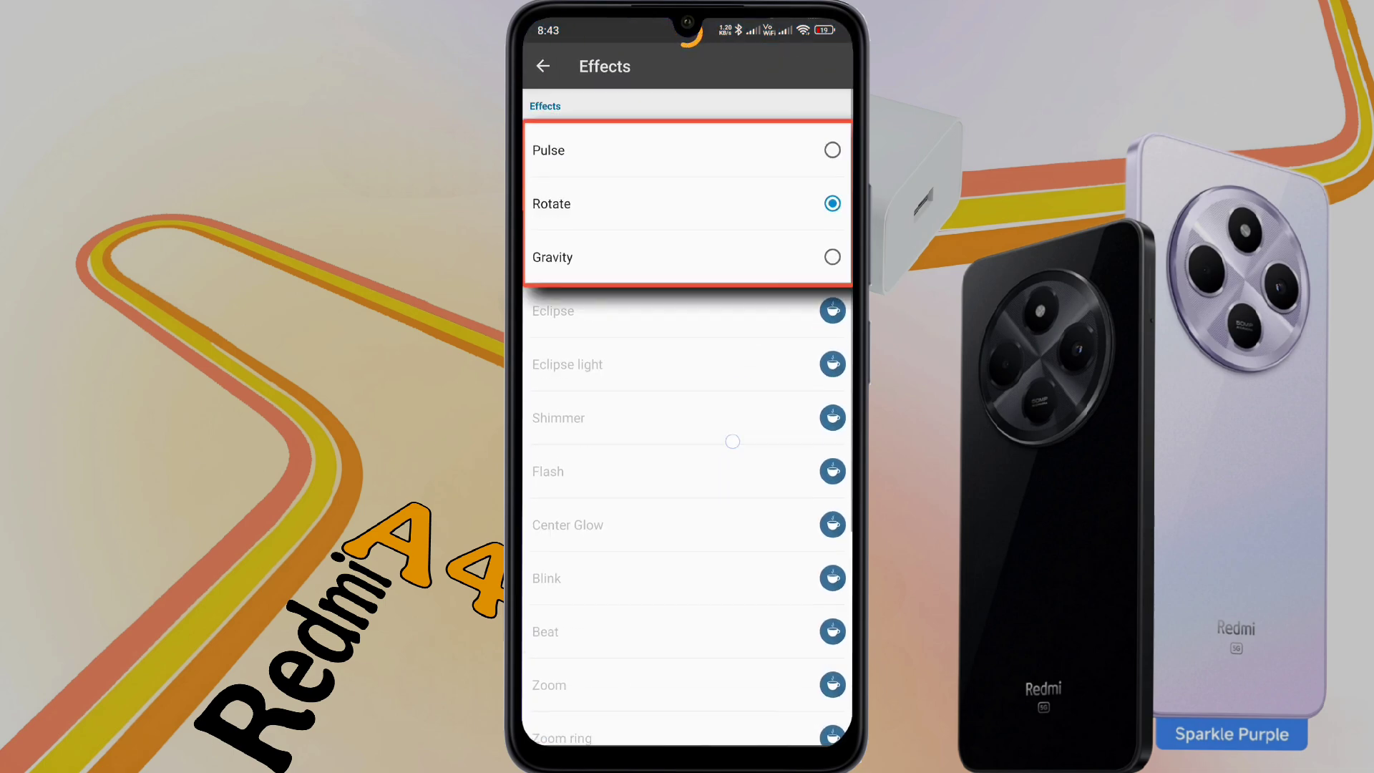
pyautogui.click(779, 143)
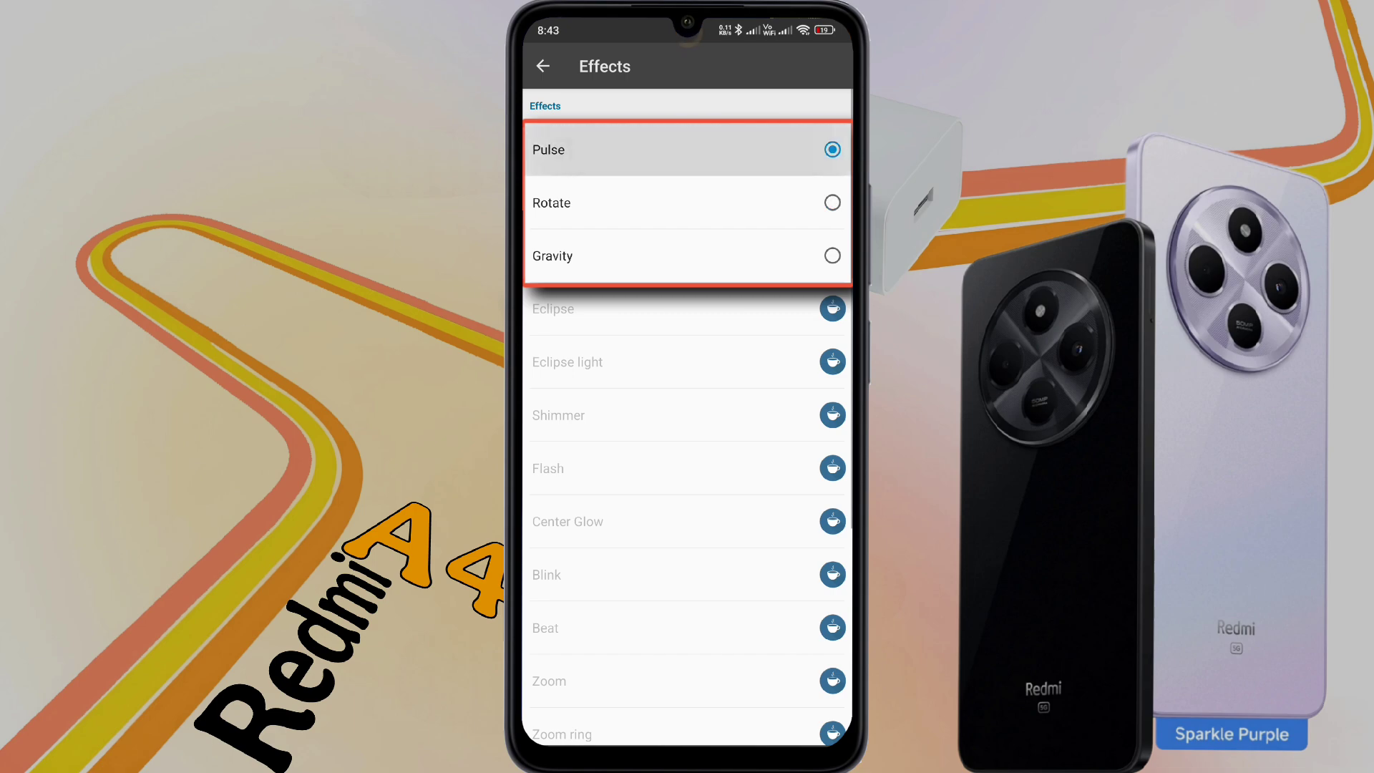
pyautogui.click(687, 256)
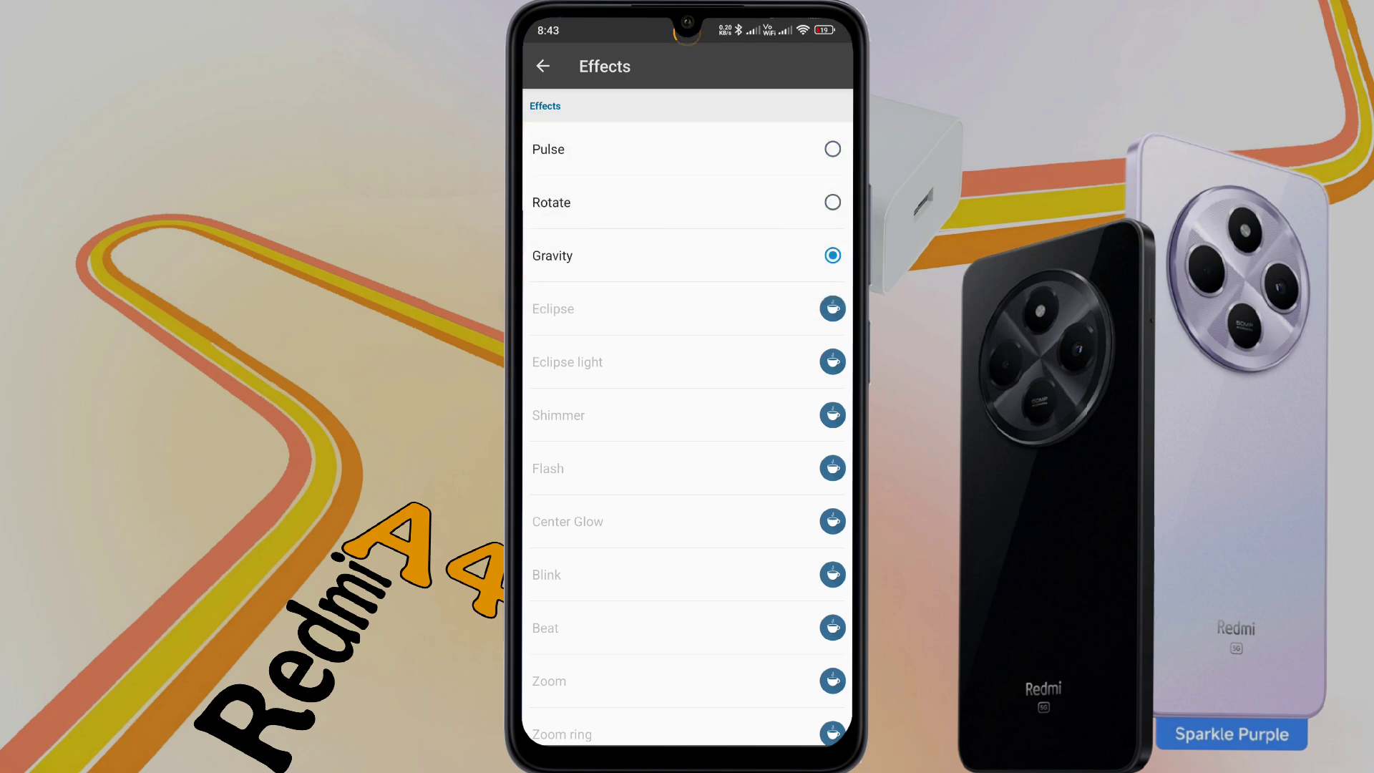
pyautogui.click(686, 149)
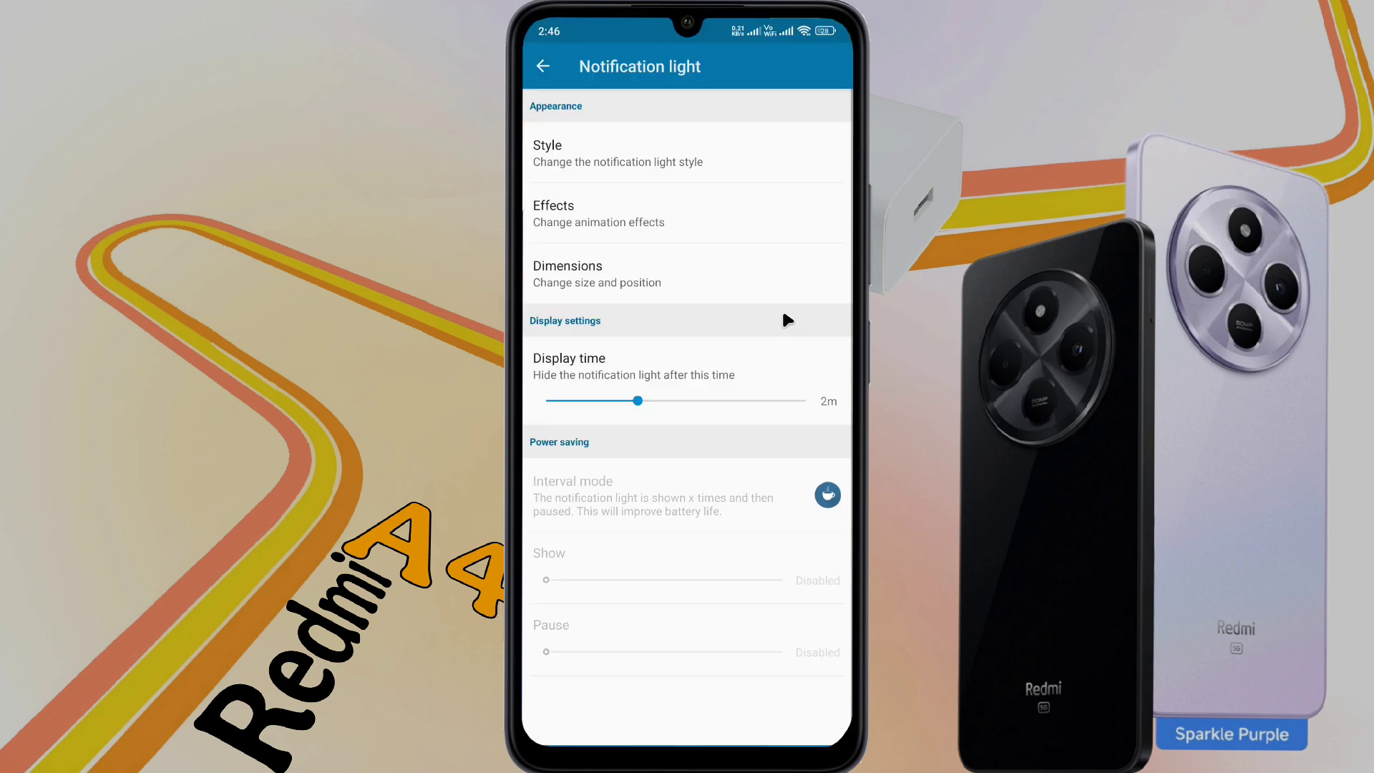
# Step: Set the camera-edge light's Dimensions to 70% thickness and 3% resize
pyautogui.click(705, 268)
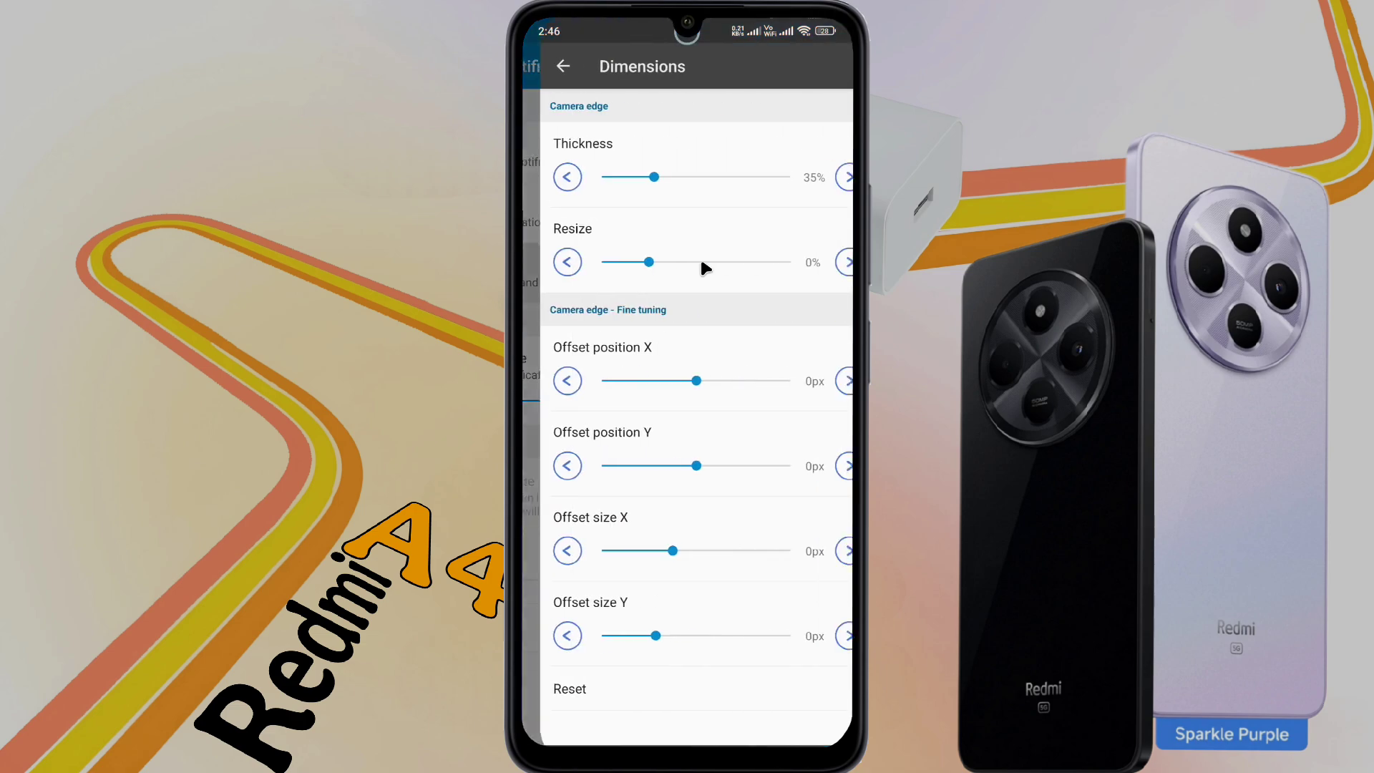
pyautogui.moveTo(630, 175); pyautogui.dragTo(707, 179)
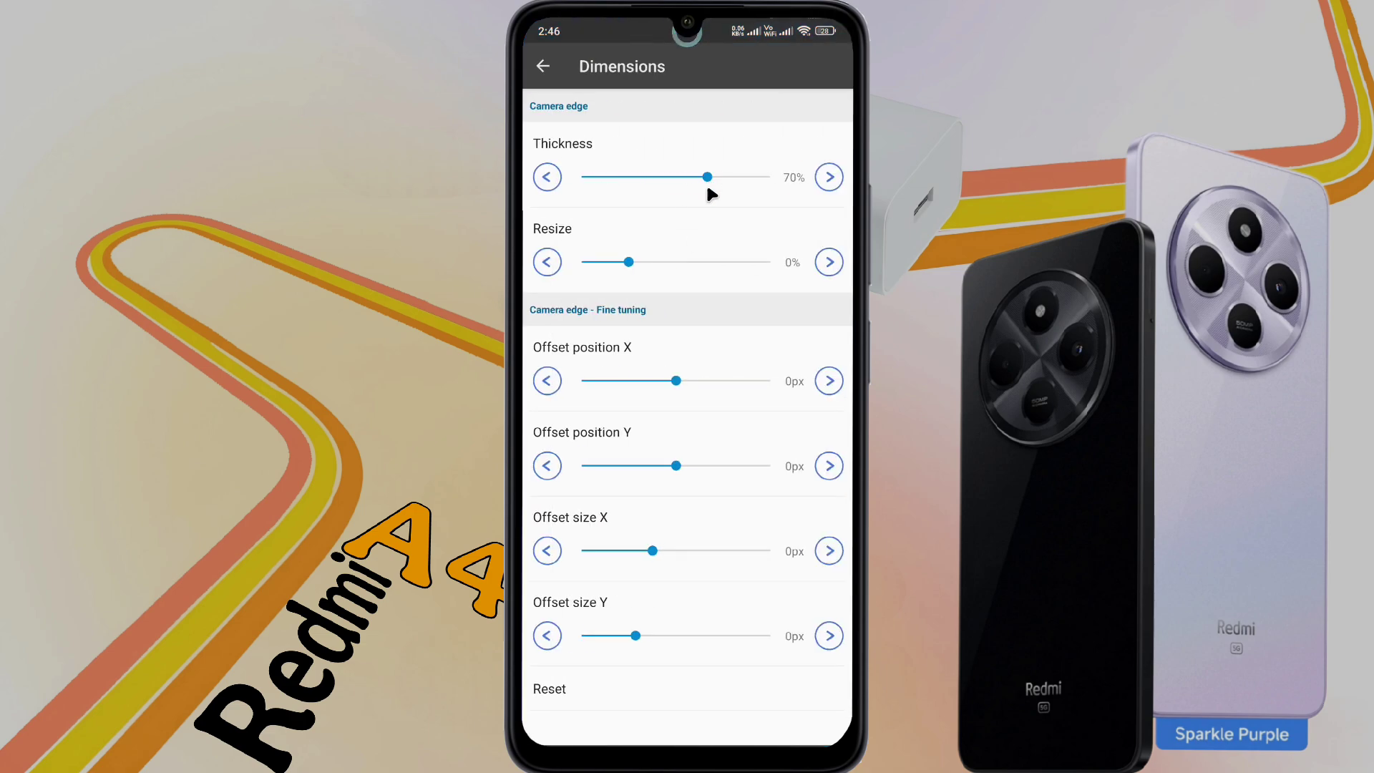
pyautogui.click(829, 262)
# Step: Return offset position X to 0px, then go back to Notification light settings
pyautogui.click(660, 381)
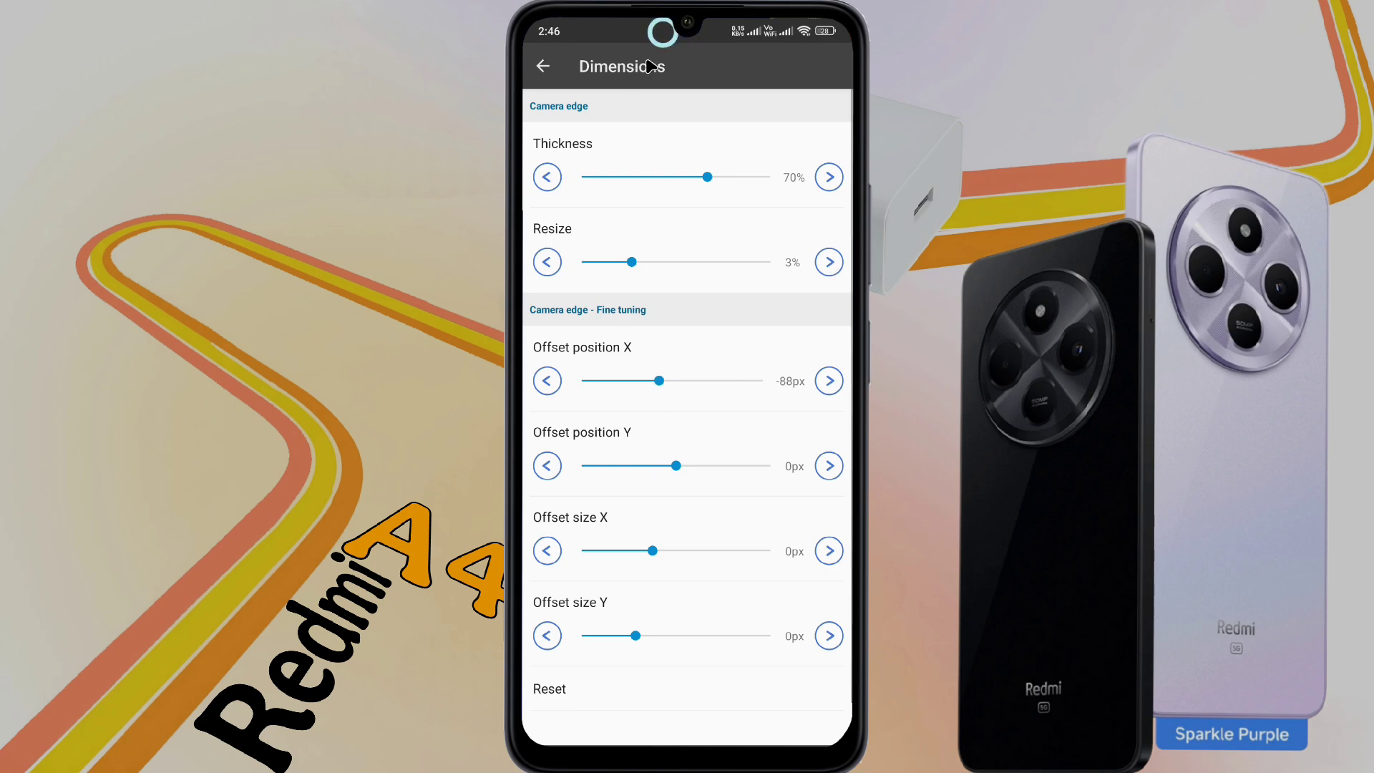
pyautogui.click(681, 380)
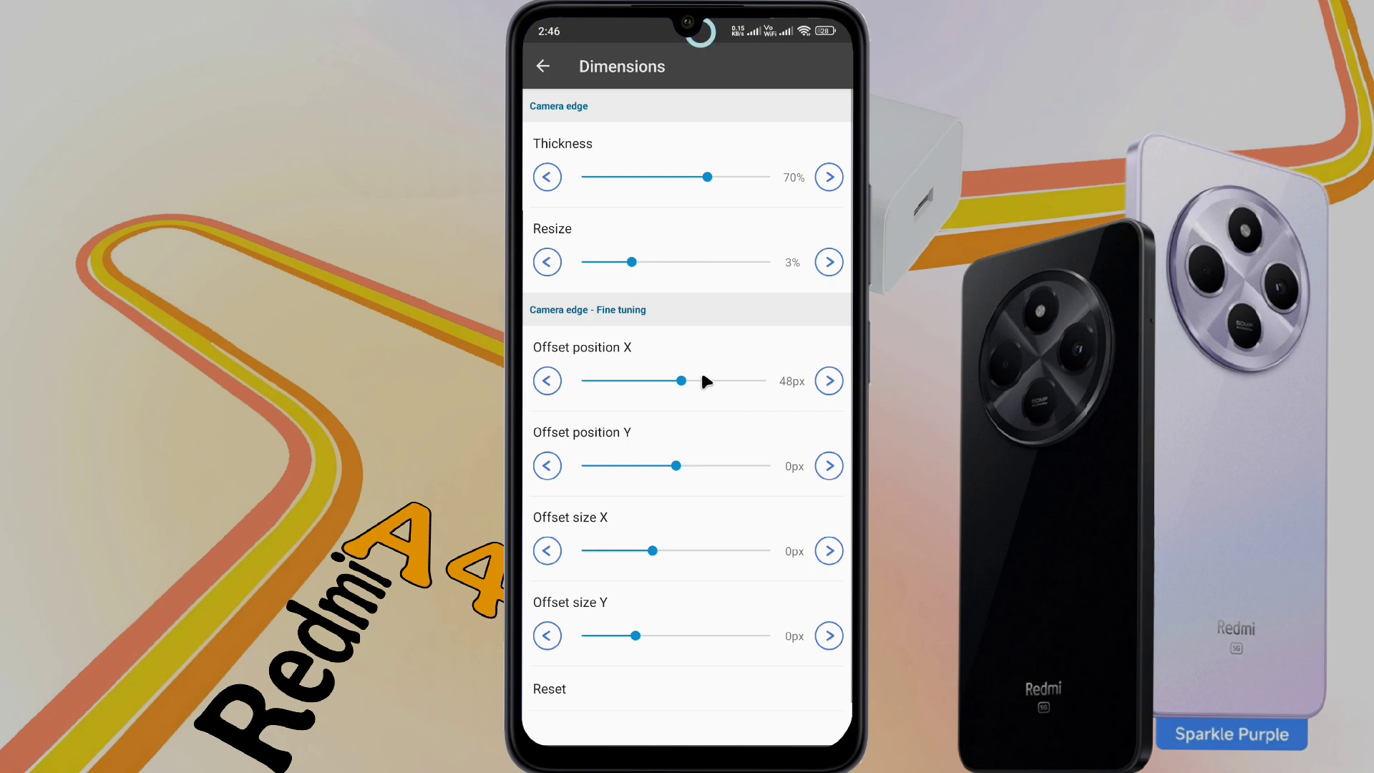
pyautogui.click(705, 381)
pyautogui.click(828, 380)
pyautogui.click(830, 381)
pyautogui.click(829, 380)
pyautogui.click(830, 381)
pyautogui.moveTo(524, 401); pyautogui.dragTo(608, 401)
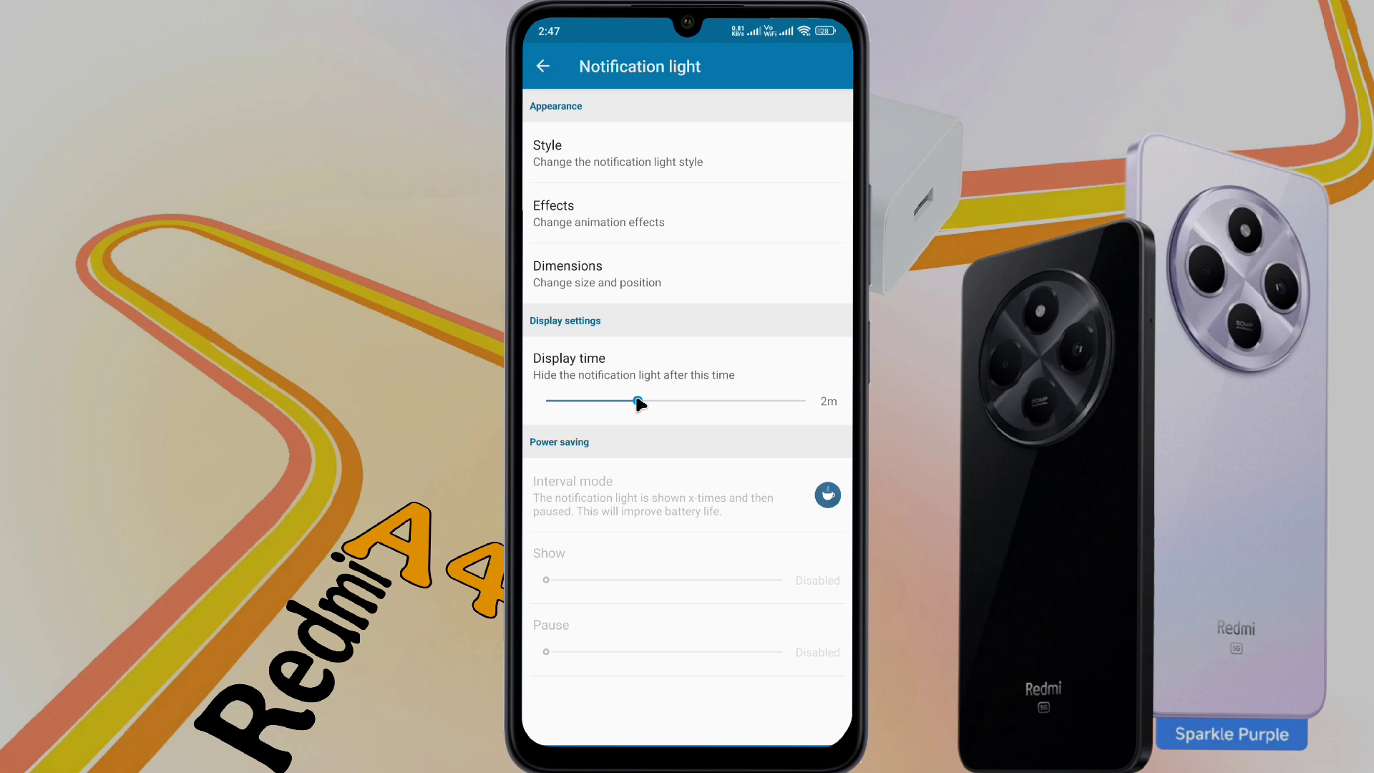
# Step: Try a longer display time, dismiss the Pro-only notice, leaving it at 5m
pyautogui.moveTo(637, 401); pyautogui.dragTo(681, 412)
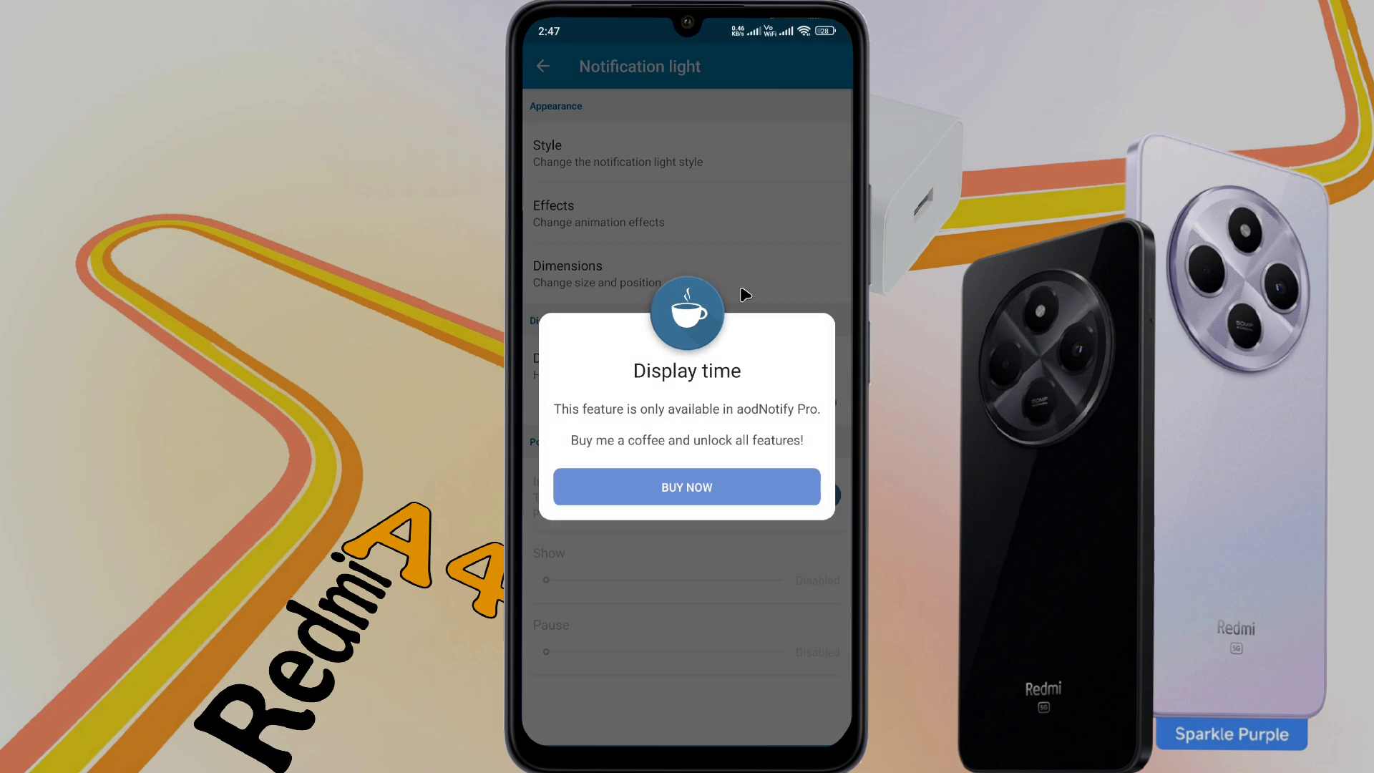
pyautogui.click(757, 276)
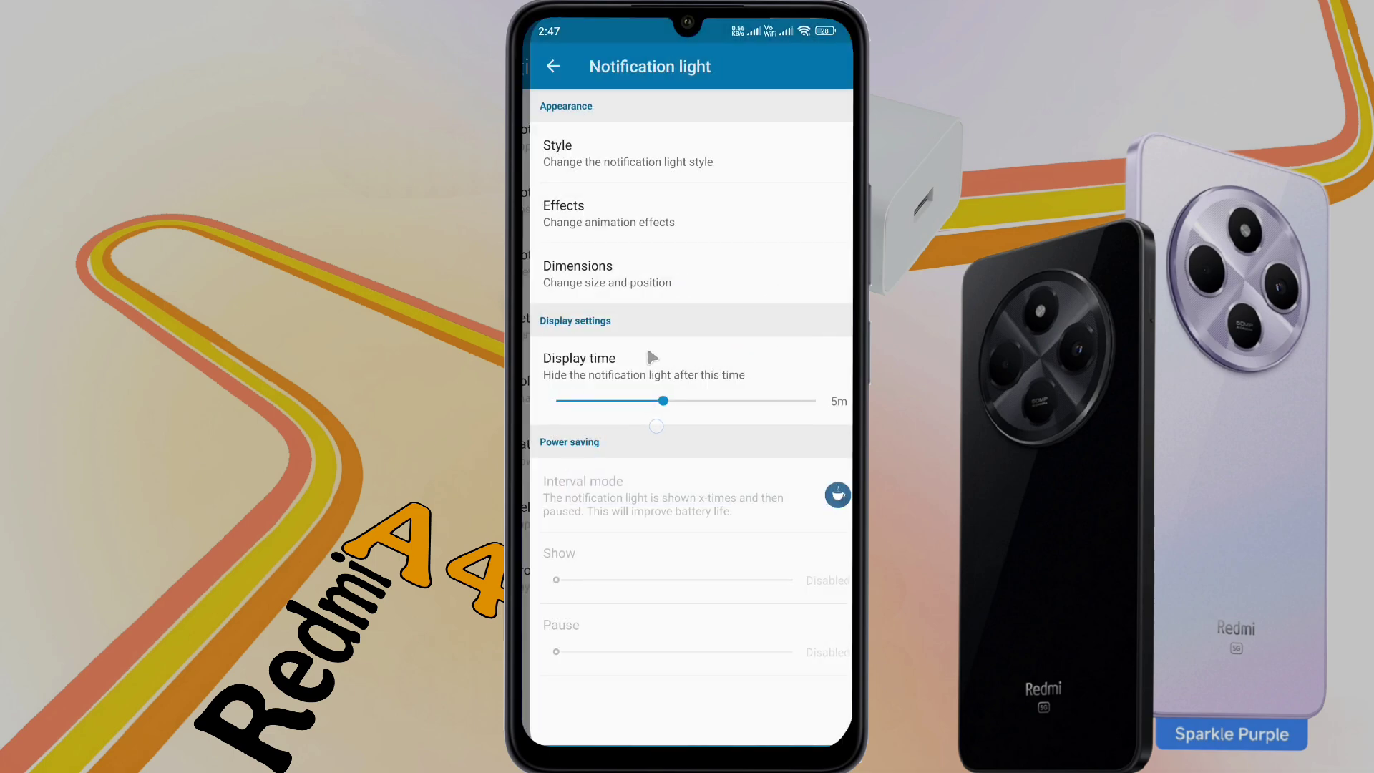
# Step: In Colors, try a custom Messaging app colour and dismiss the Pro-only notice
pyautogui.click(649, 392)
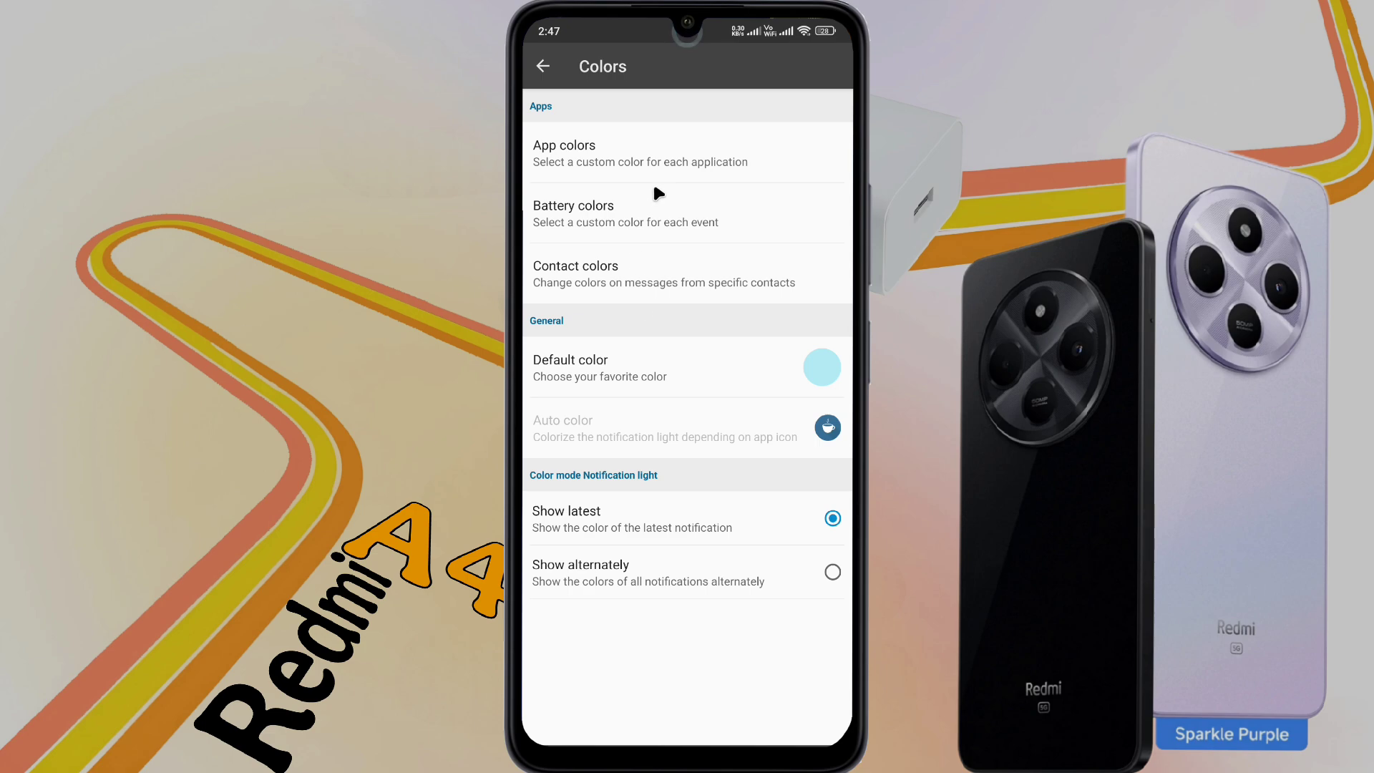
pyautogui.click(660, 165)
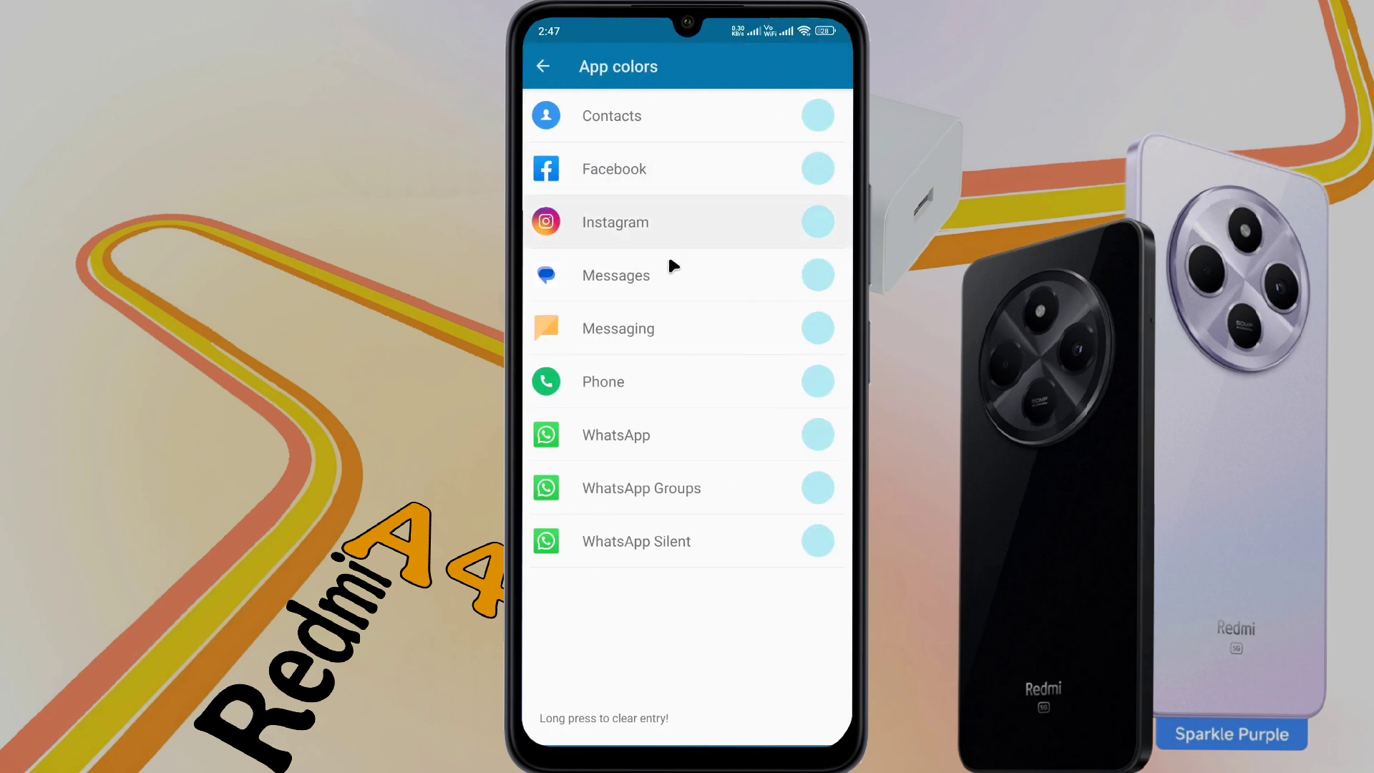
pyautogui.click(817, 327)
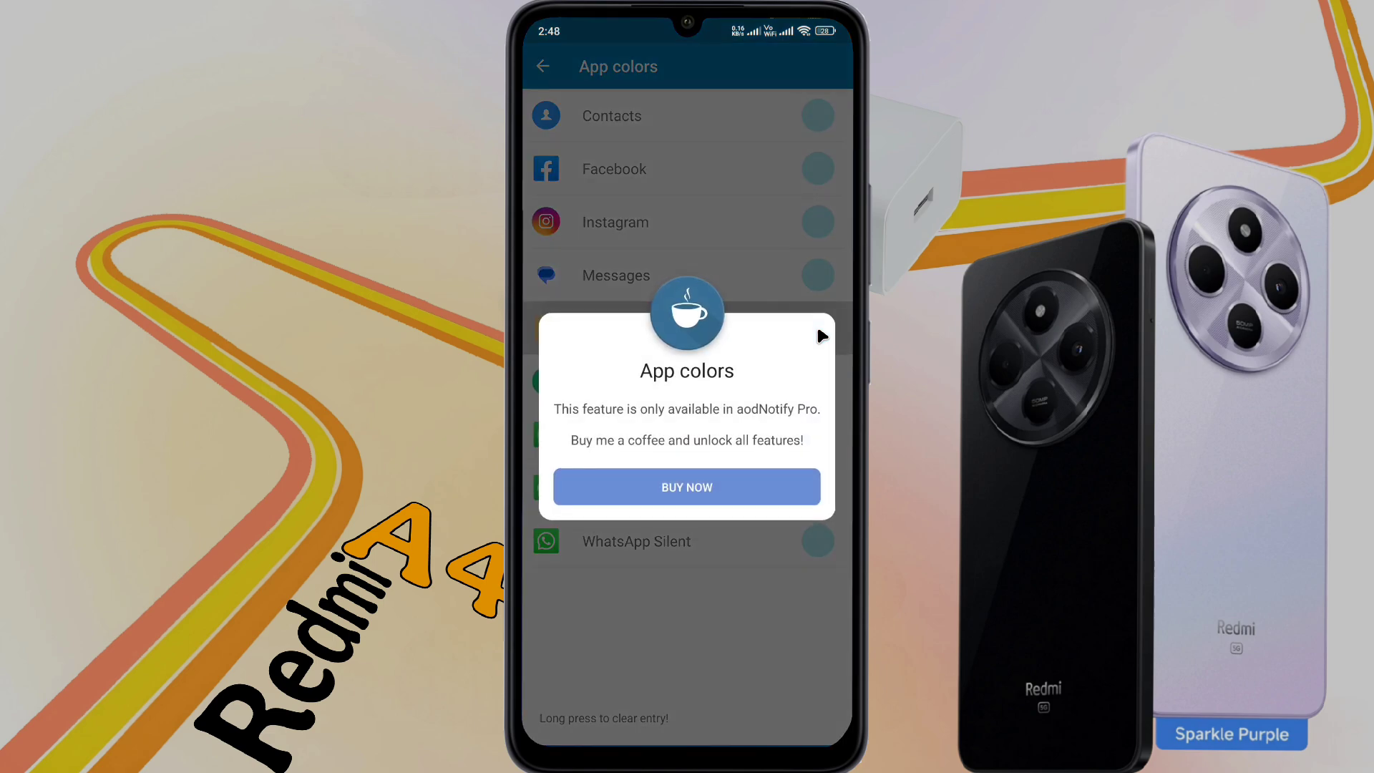
pyautogui.press('Escape')
pyautogui.press('Escape')
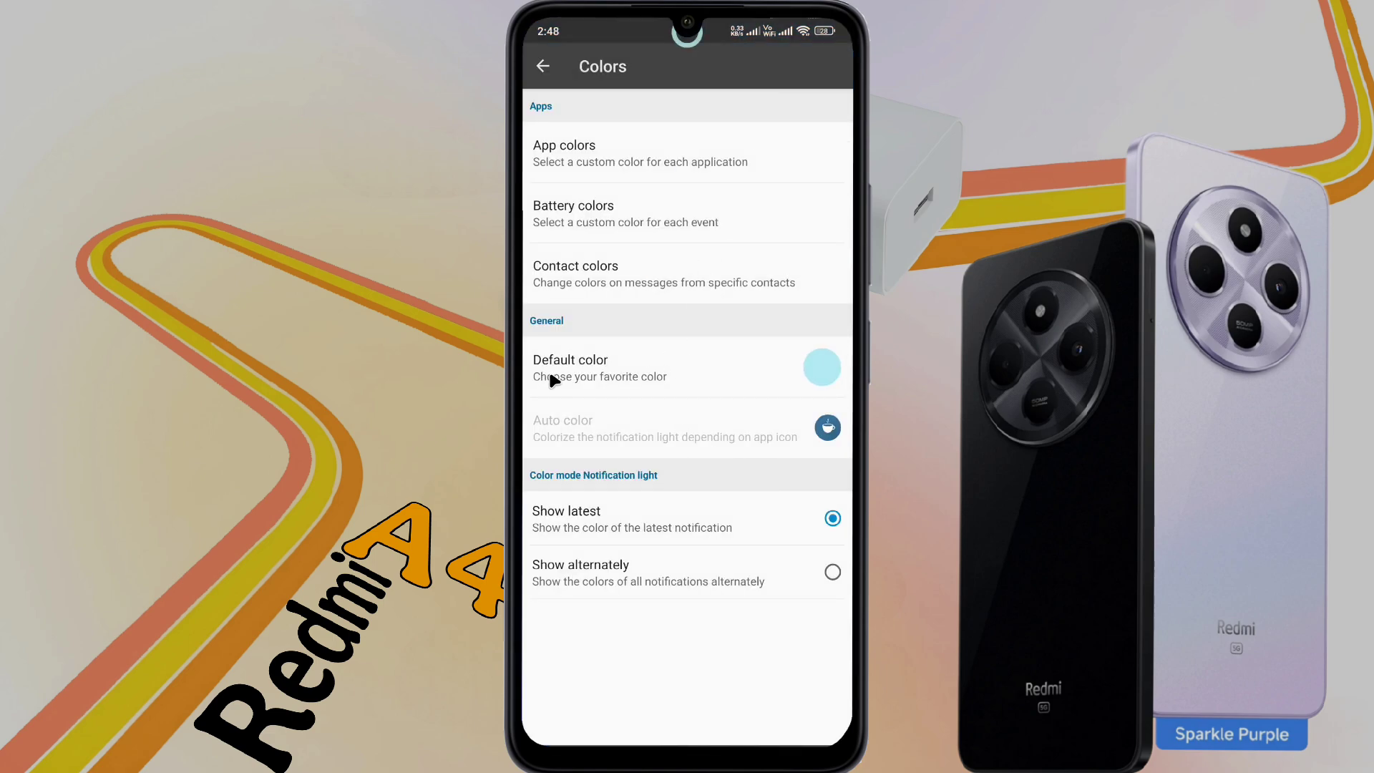
# Step: Make orange the default light colour and go to the home screen
pyautogui.click(827, 362)
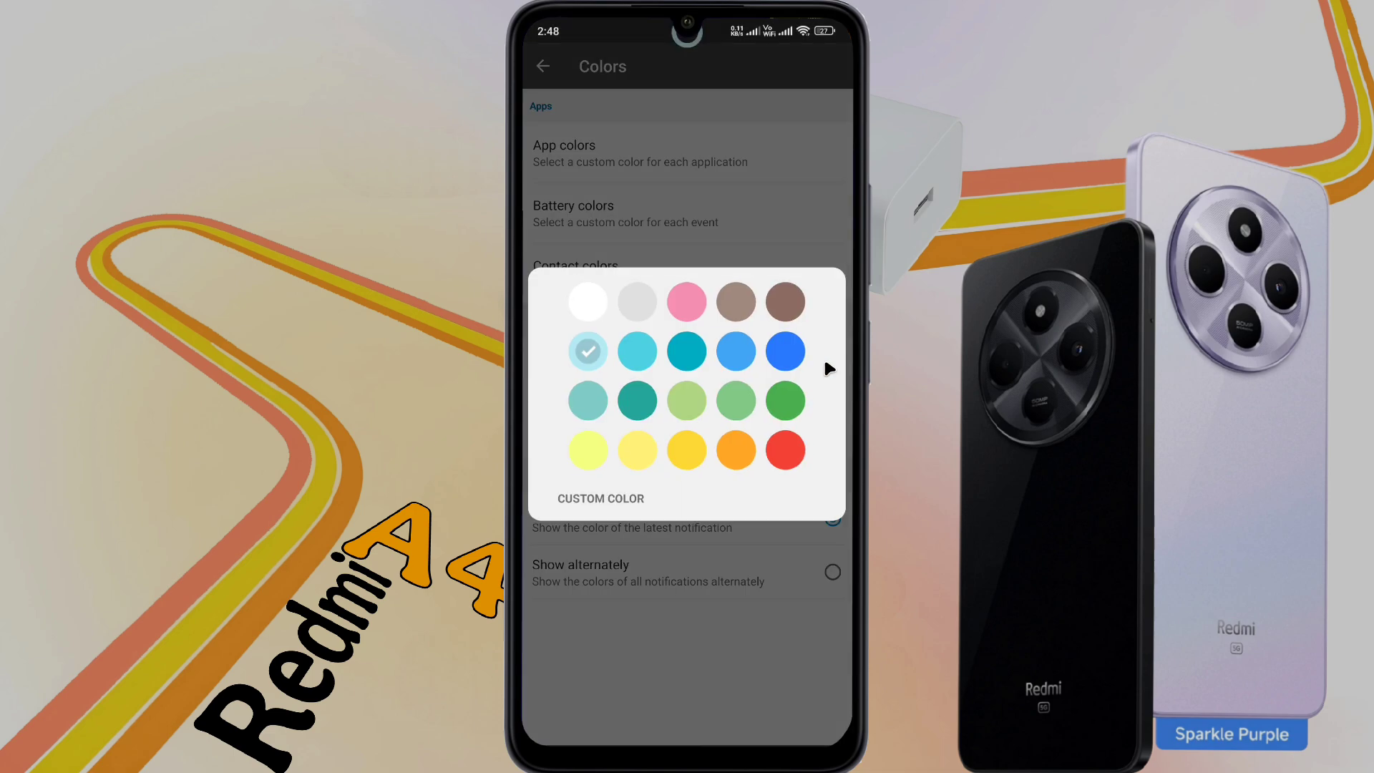
pyautogui.click(679, 441)
pyautogui.click(726, 455)
pyautogui.click(678, 229)
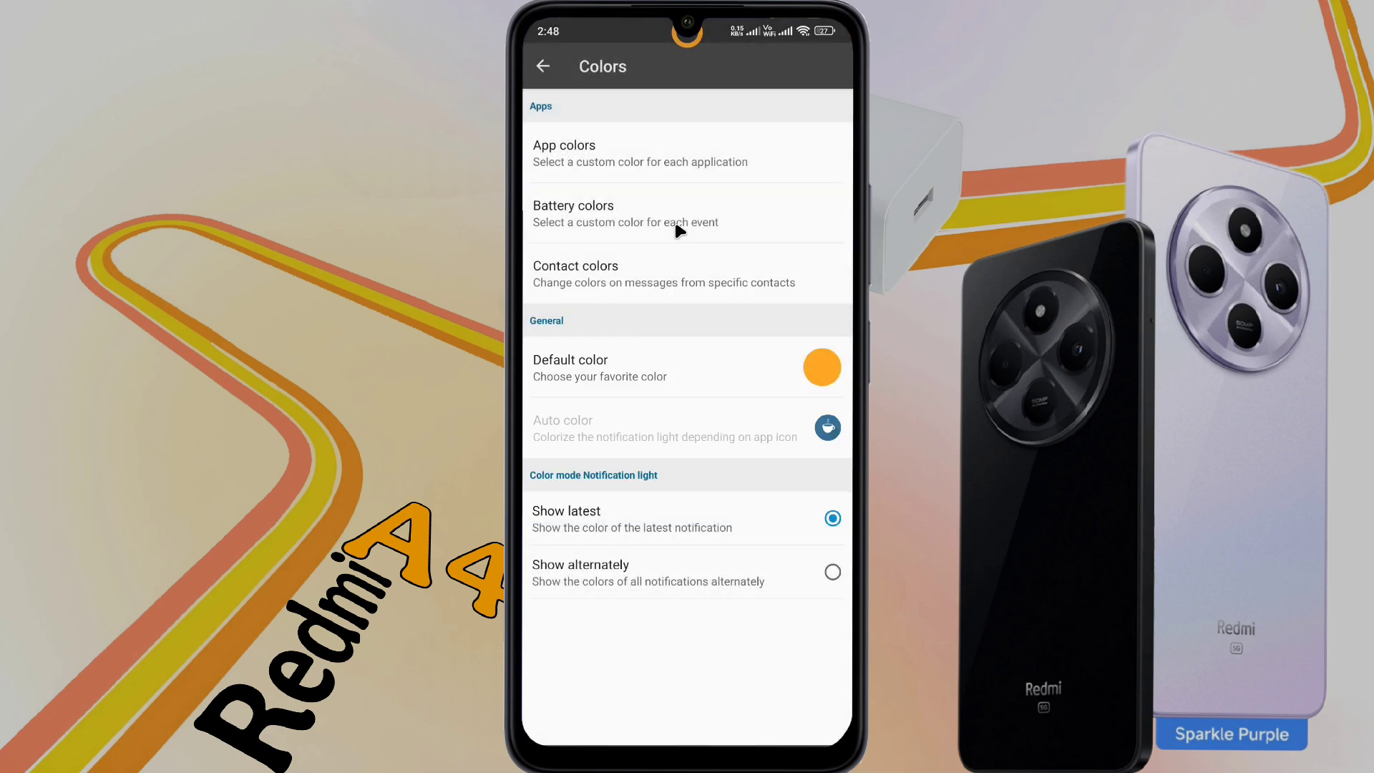
pyautogui.moveTo(687, 740); pyautogui.dragTo(689, 668)
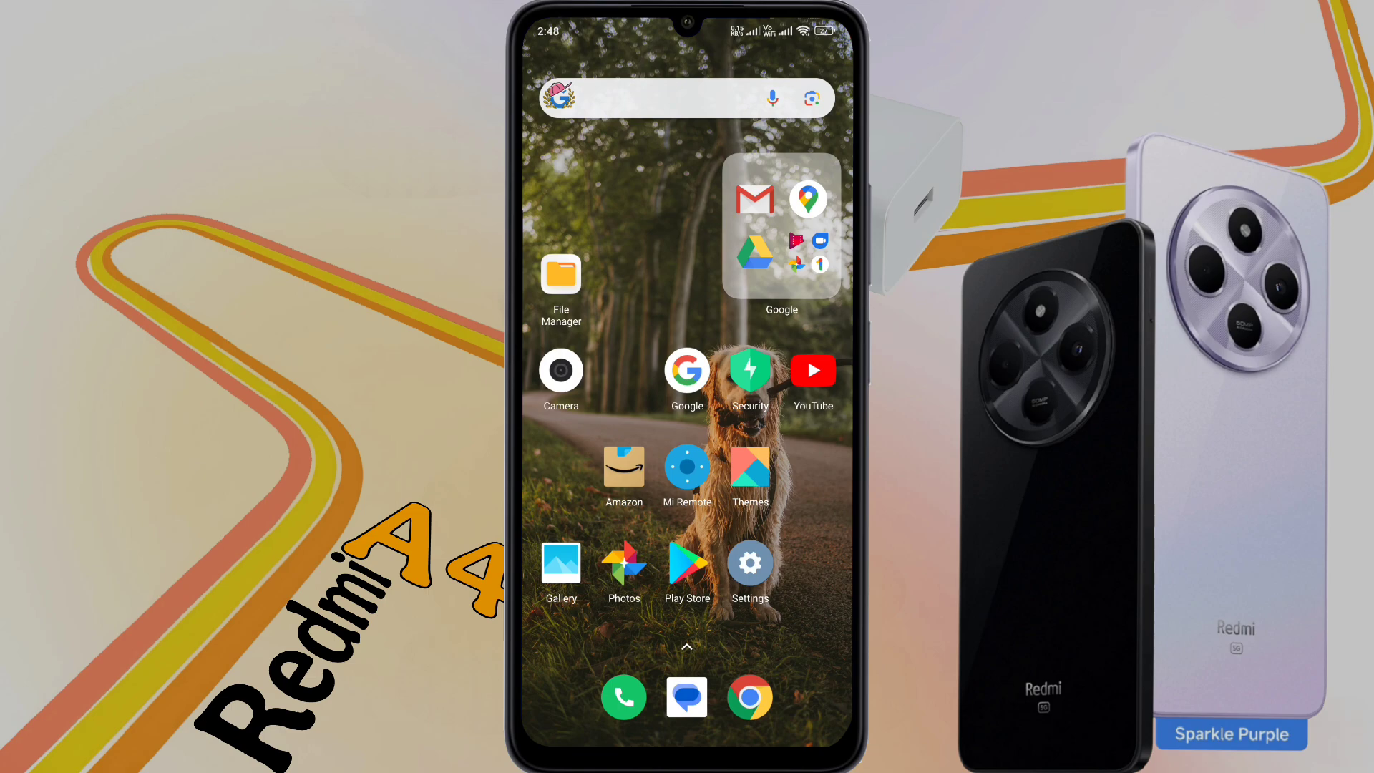
# Step: Lock the phone to see the orange edge light for a message, then unlock and clear it
pyautogui.click(686, 697)
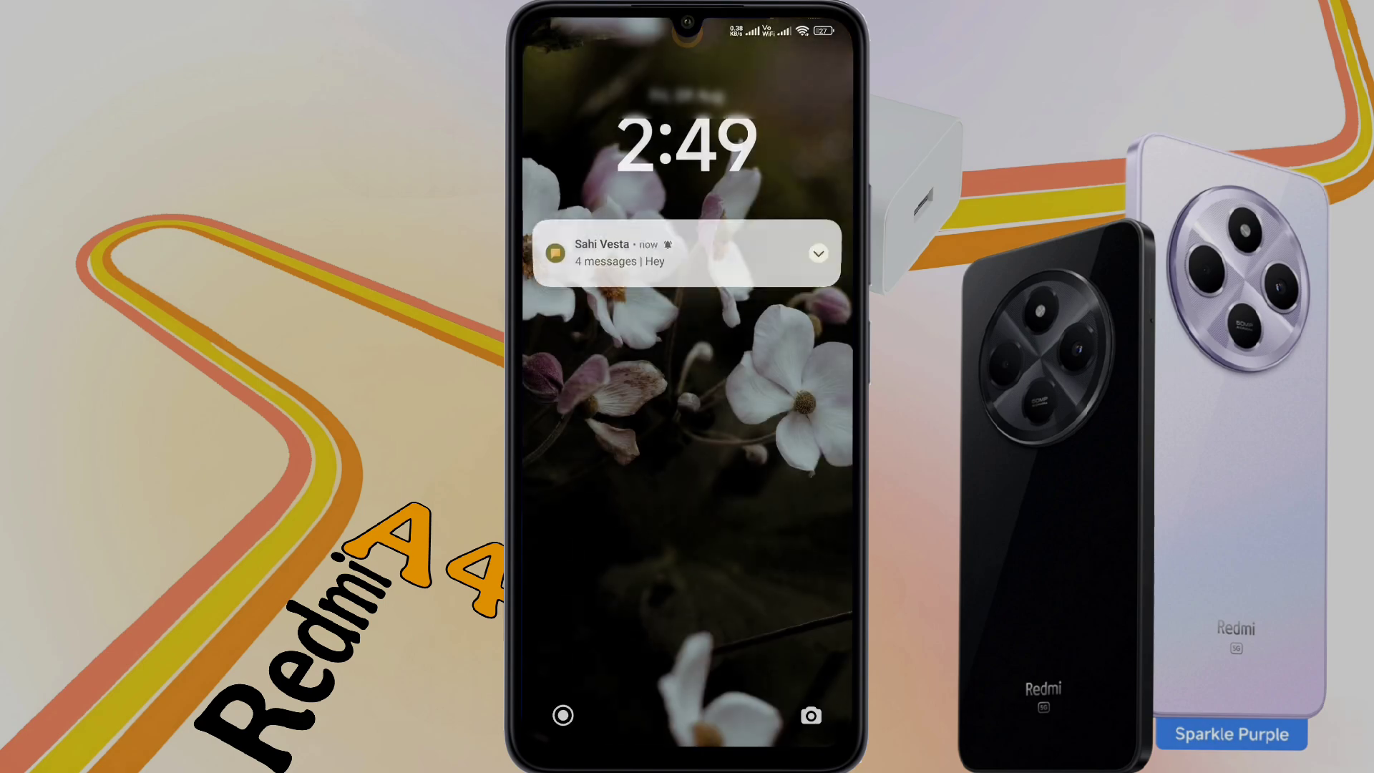
pyautogui.moveTo(687, 716); pyautogui.dragTo(687, 429)
pyautogui.moveTo(687, 29); pyautogui.dragTo(687, 358)
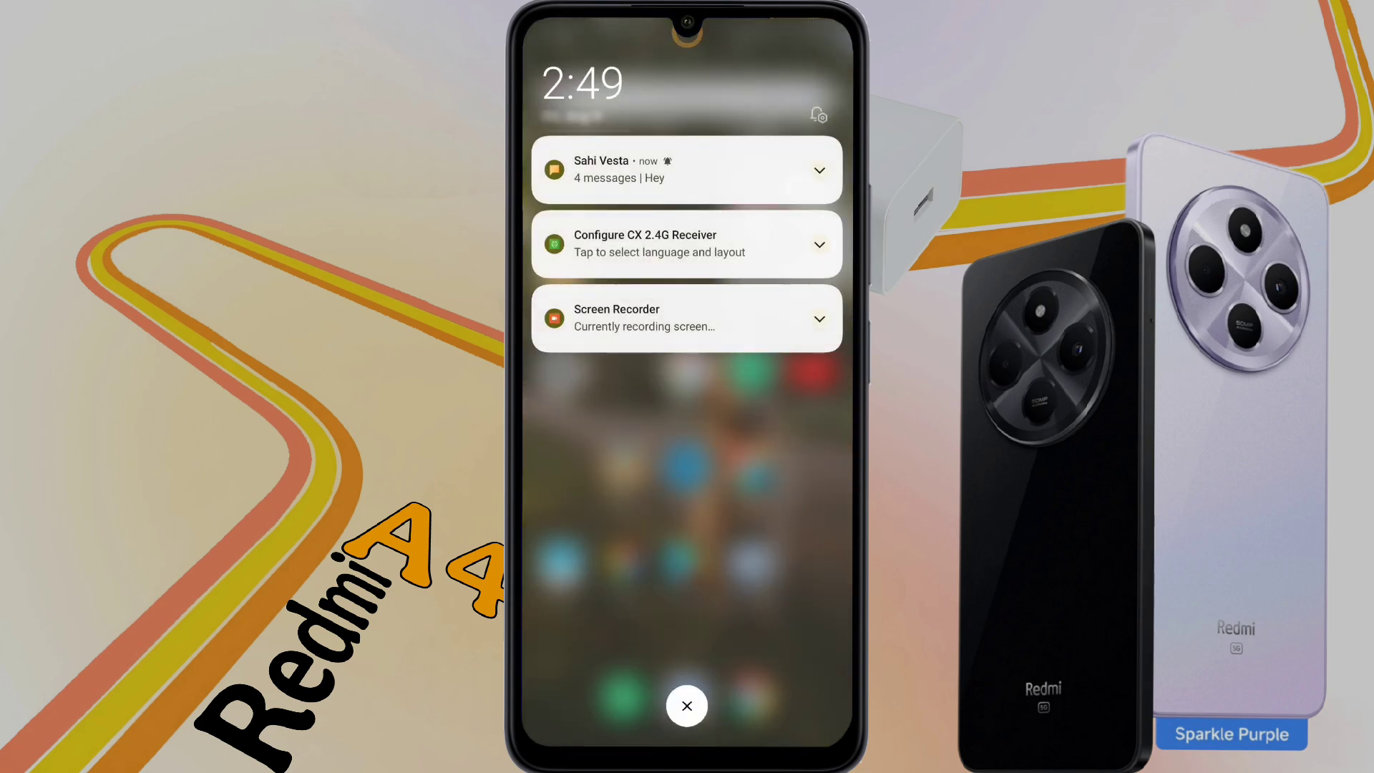
pyautogui.click(686, 705)
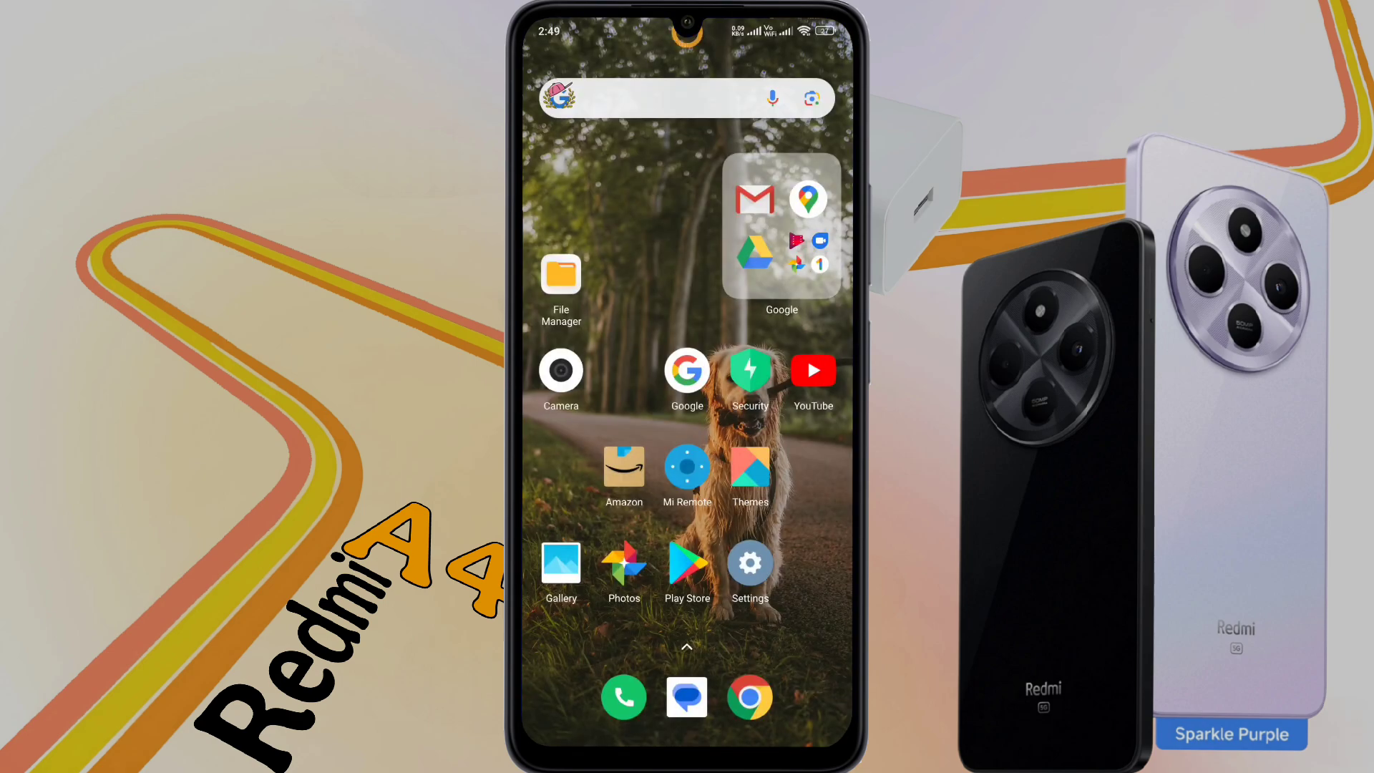